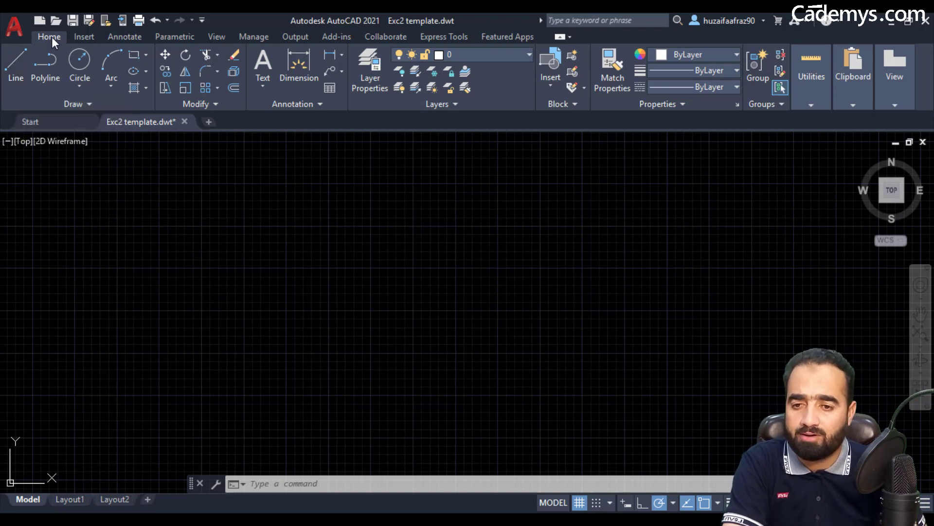
Step: Draw a 500-unit horizontal line in the empty drawing as the lower edge of a rectangle
{"action": "left_click", "coordinate": [14, 66]}
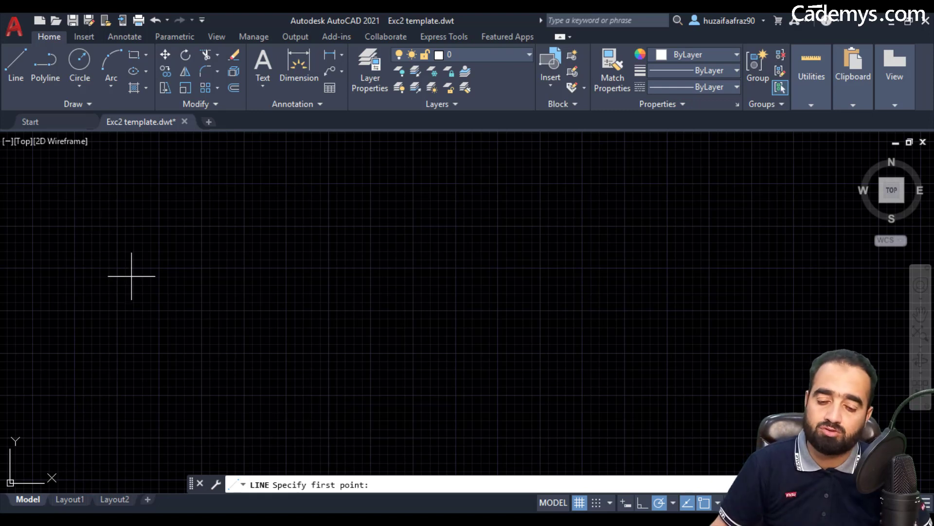
{"action": "key", "text": "Escape"}
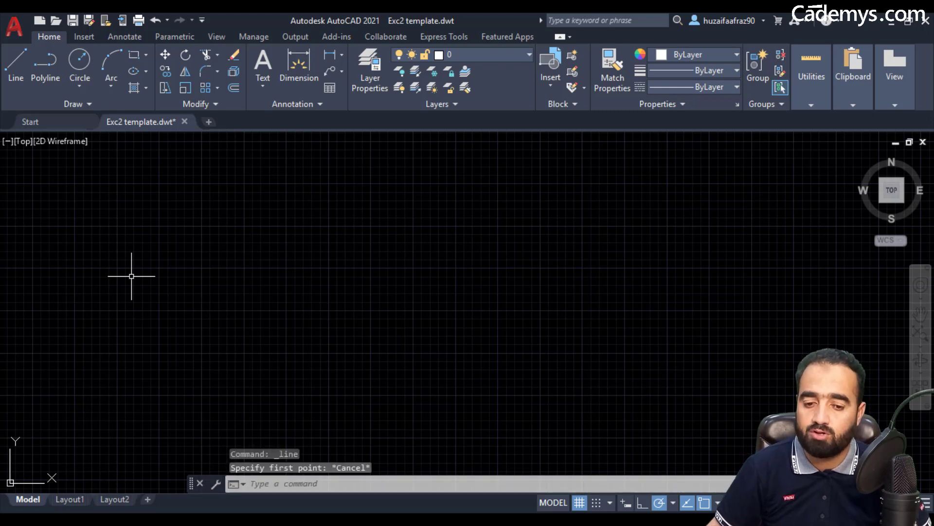
{"action": "type", "text": "L"}
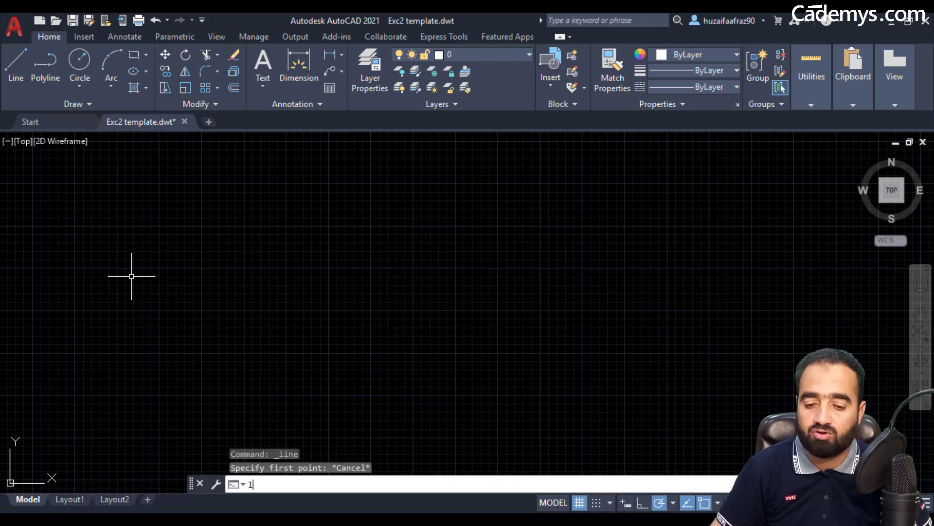
{"action": "key", "text": "Return"}
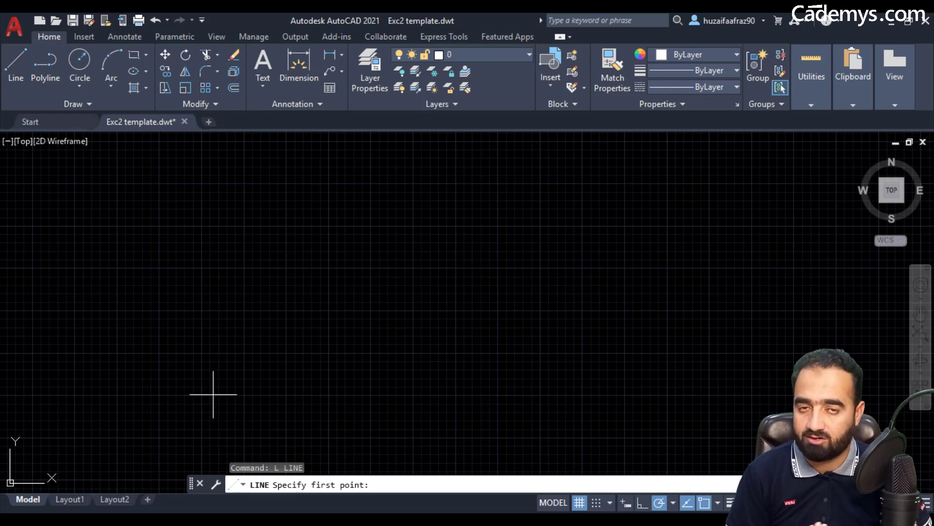
{"action": "left_click", "coordinate": [218, 295]}
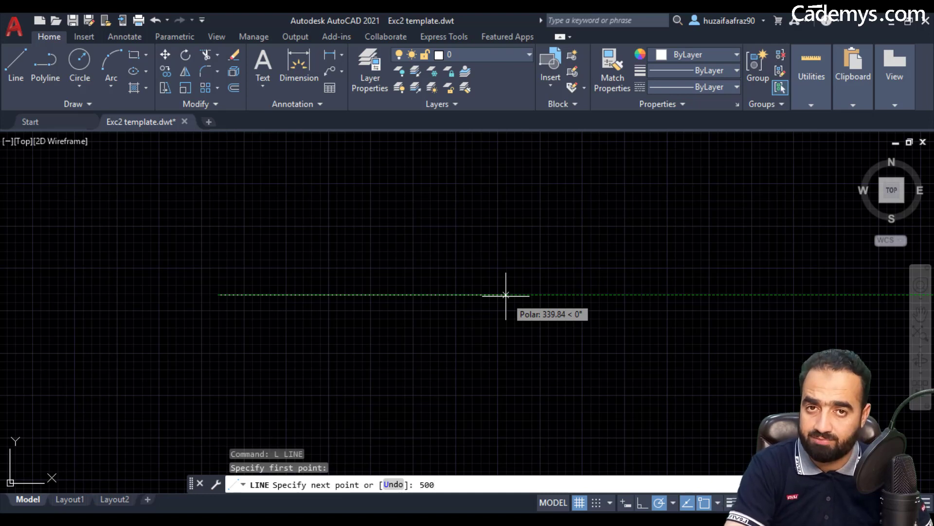
{"action": "key", "text": "Return"}
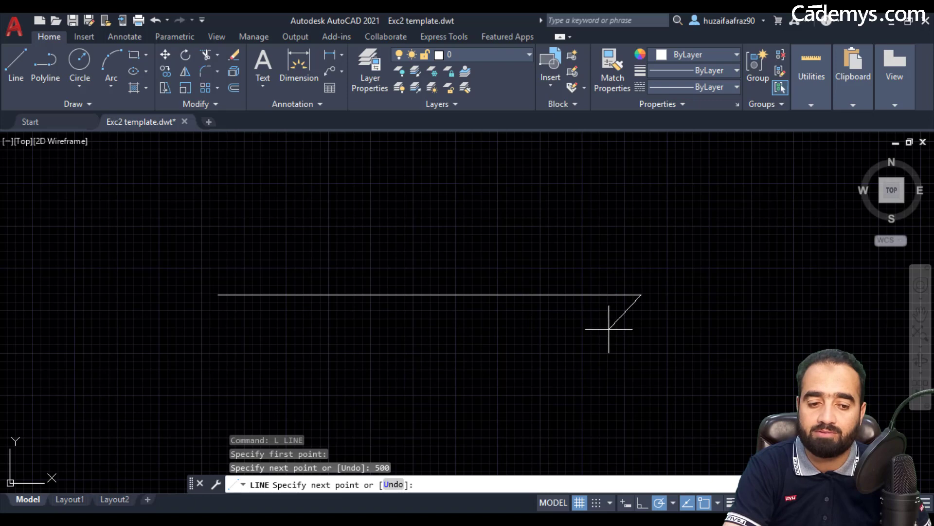
Step: Continue the line 300 units straight up from the lower edge's right end
{"action": "scroll", "coordinate": [611, 314], "scroll_direction": "down", "scroll_amount": 2}
{"action": "middle_click_drag", "start_coordinate": [600, 336], "coordinate": [465, 348]}
{"action": "scroll", "coordinate": [502, 328], "scroll_direction": "down", "scroll_amount": 4}
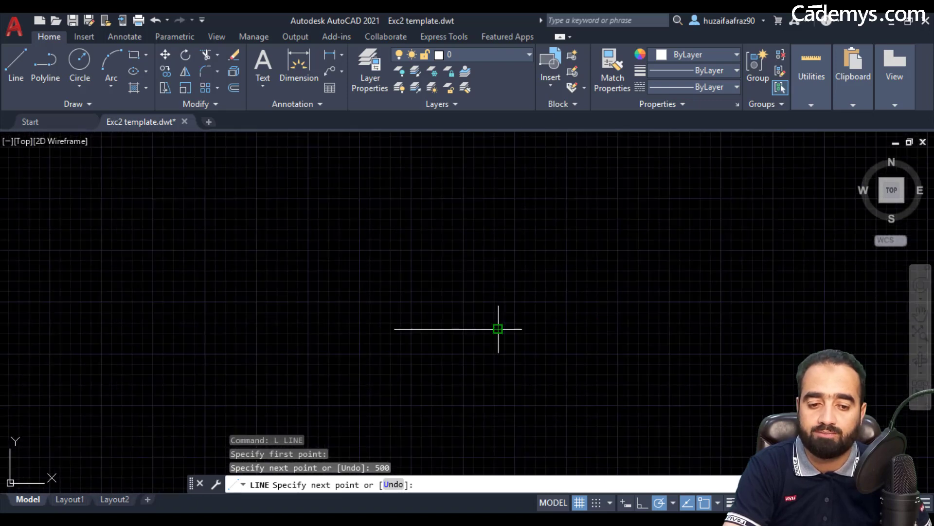
{"action": "scroll", "coordinate": [492, 331], "scroll_direction": "up", "scroll_amount": 4}
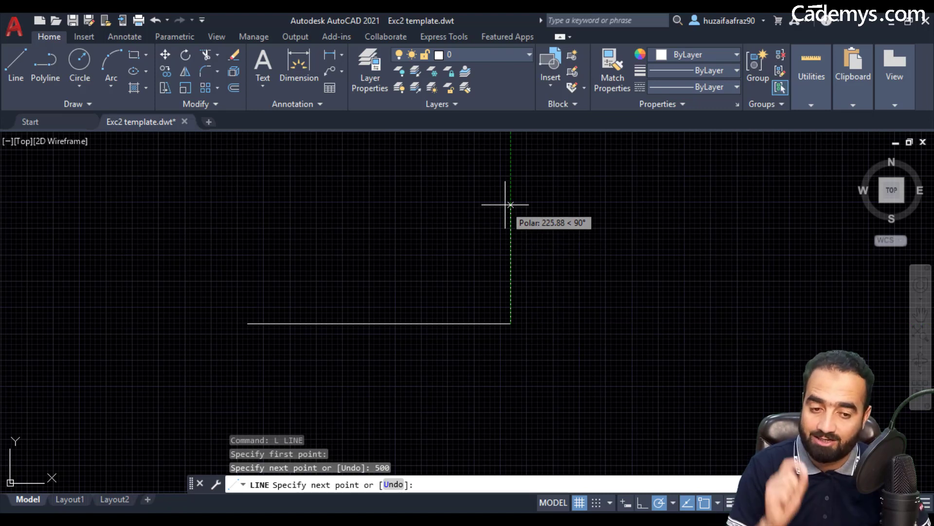
{"action": "type", "text": "3"}
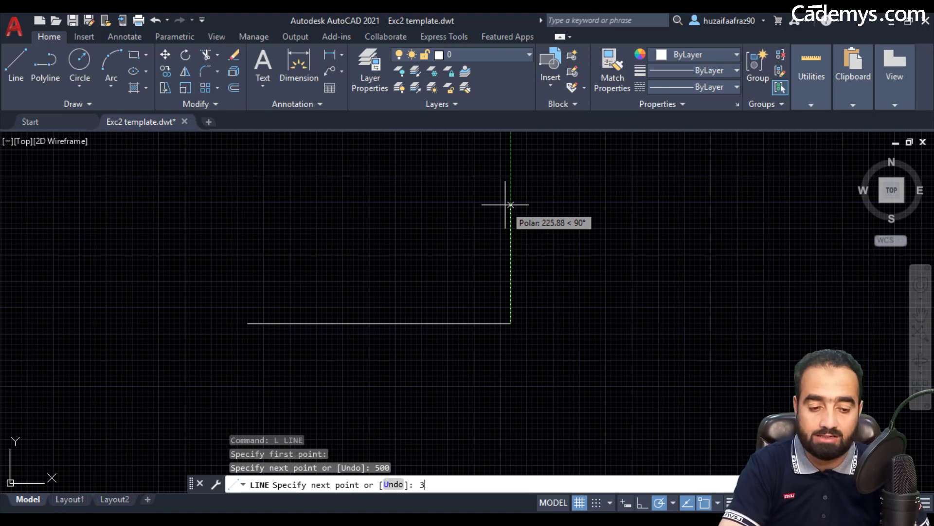
{"action": "type", "text": "00"}
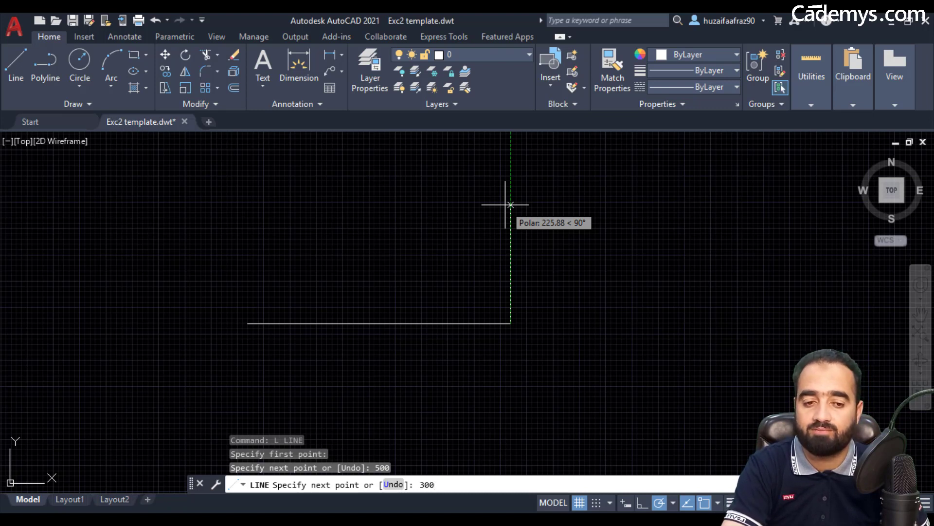
{"action": "key", "text": "Return"}
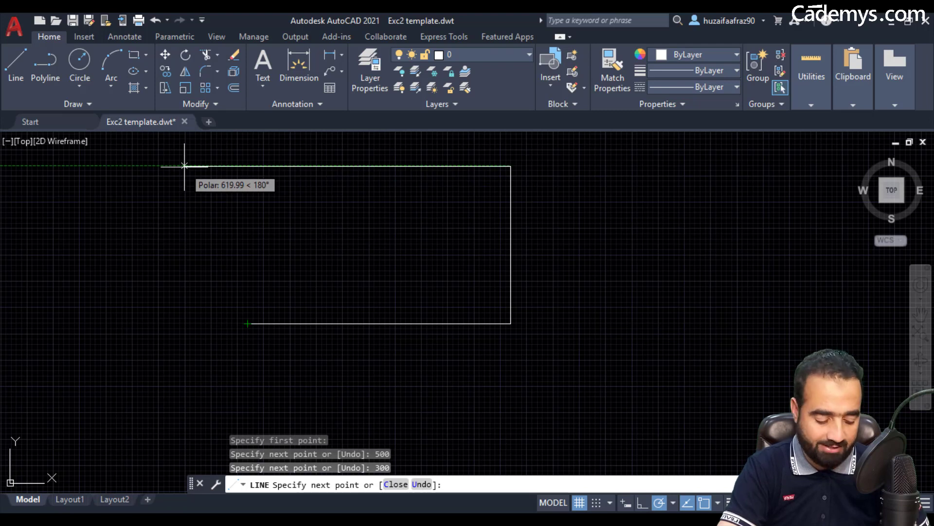
Step: Complete the rectangle with a 500-unit upper edge to the left and a 300-unit edge down to the start point
{"action": "key", "text": "Return"}
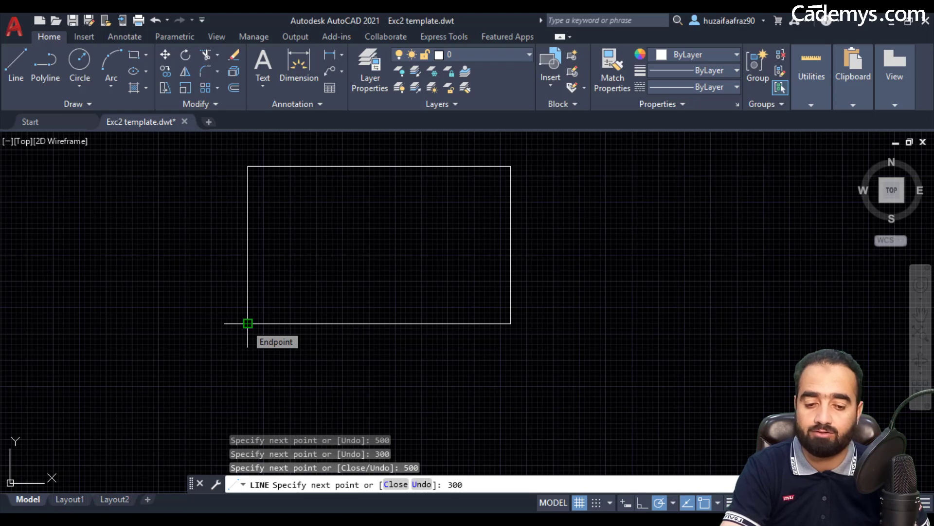
{"action": "key", "text": "Return"}
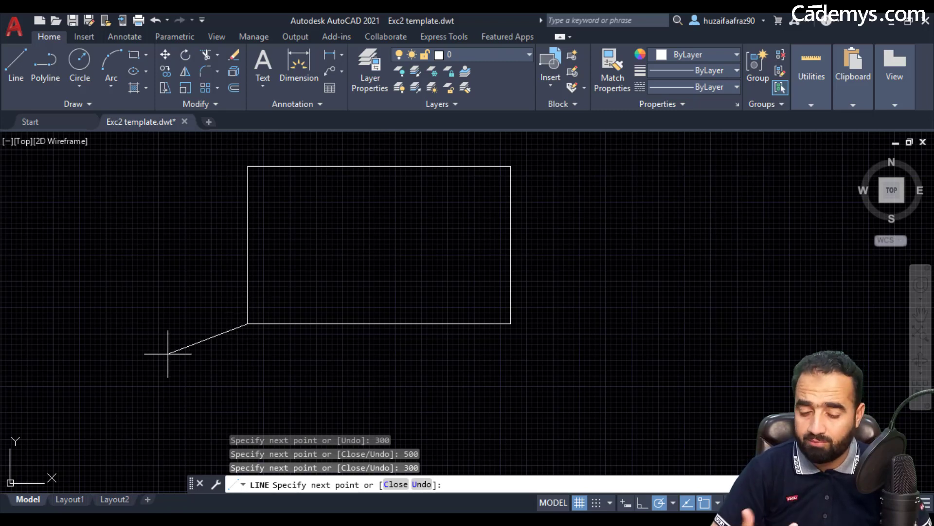
{"action": "key", "text": "Escape"}
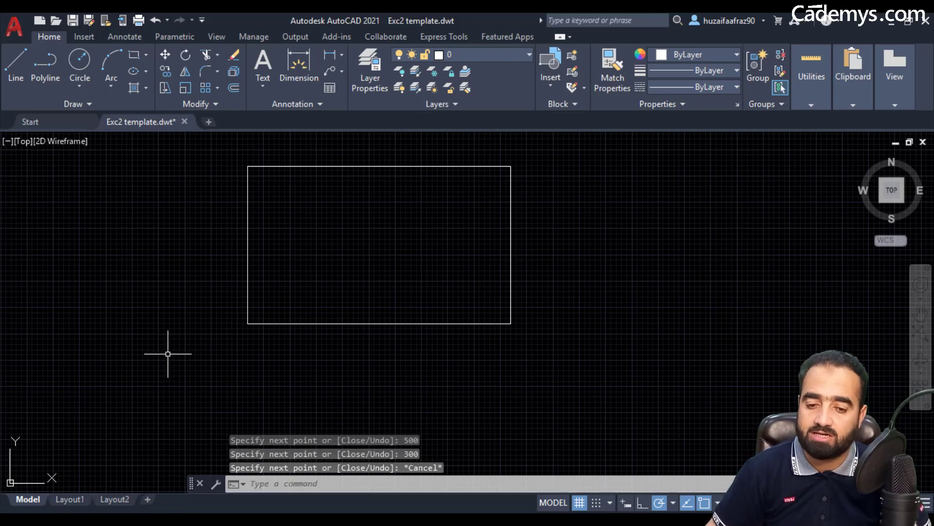
{"action": "middle_click_drag", "start_coordinate": [392, 355], "coordinate": [260, 382]}
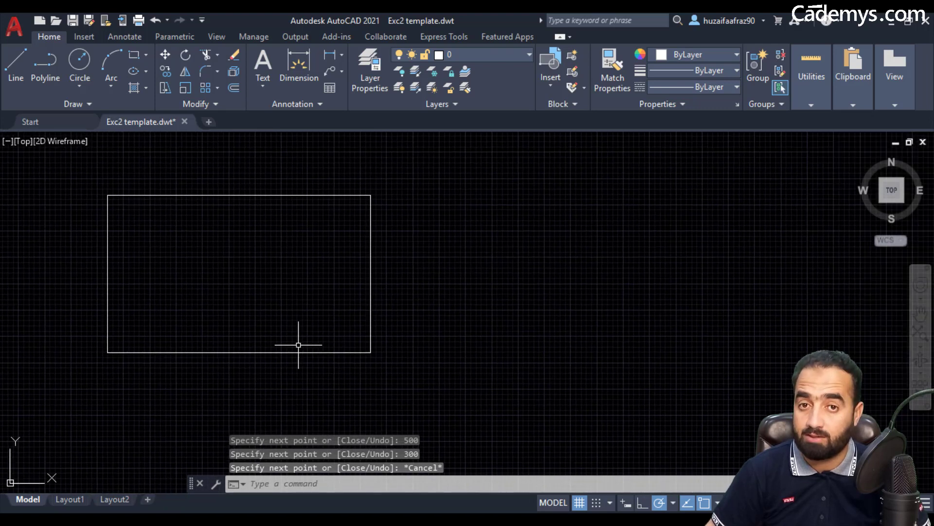
{"action": "middle_click_drag", "start_coordinate": [298, 344], "coordinate": [292, 355]}
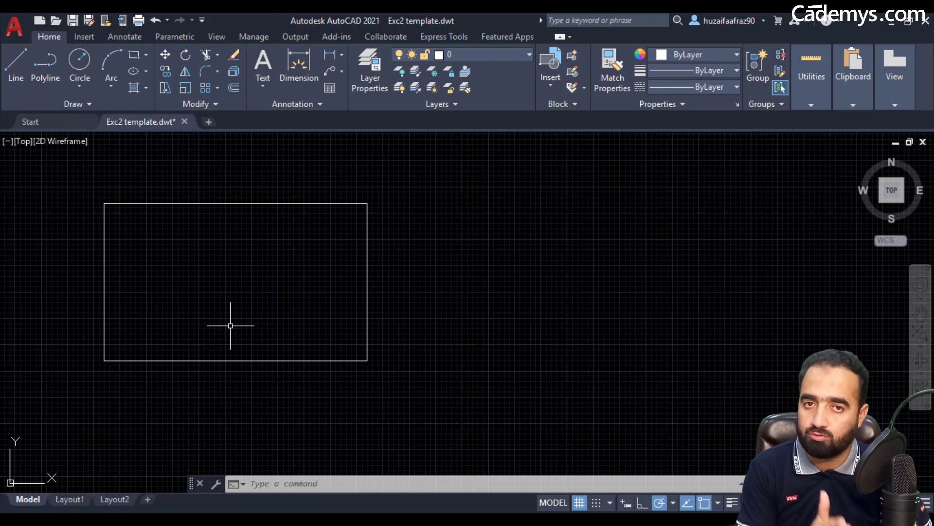
{"action": "middle_click_drag", "start_coordinate": [490, 379], "coordinate": [483, 381]}
{"action": "scroll", "coordinate": [367, 372], "scroll_direction": "down", "scroll_amount": 6}
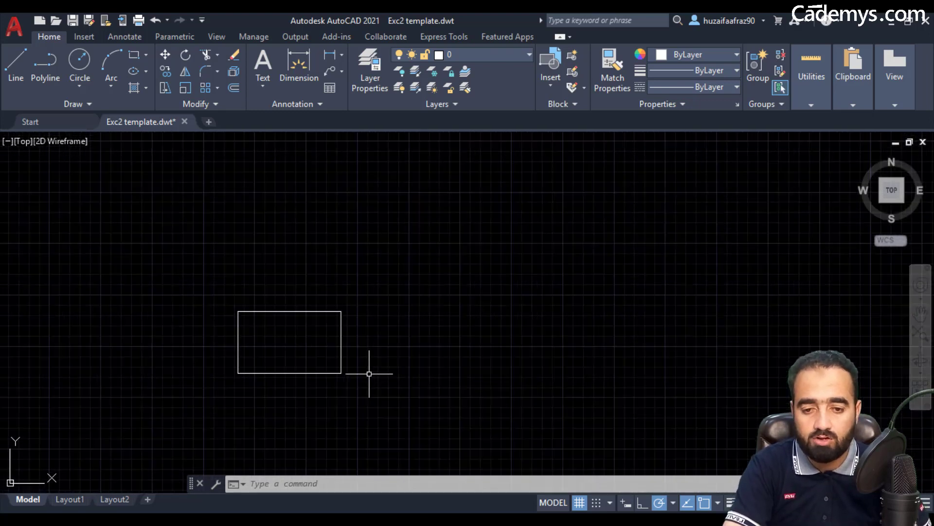
{"action": "middle_click_drag", "start_coordinate": [367, 373], "coordinate": [240, 341]}
{"action": "scroll", "coordinate": [250, 337], "scroll_direction": "up", "scroll_amount": 3}
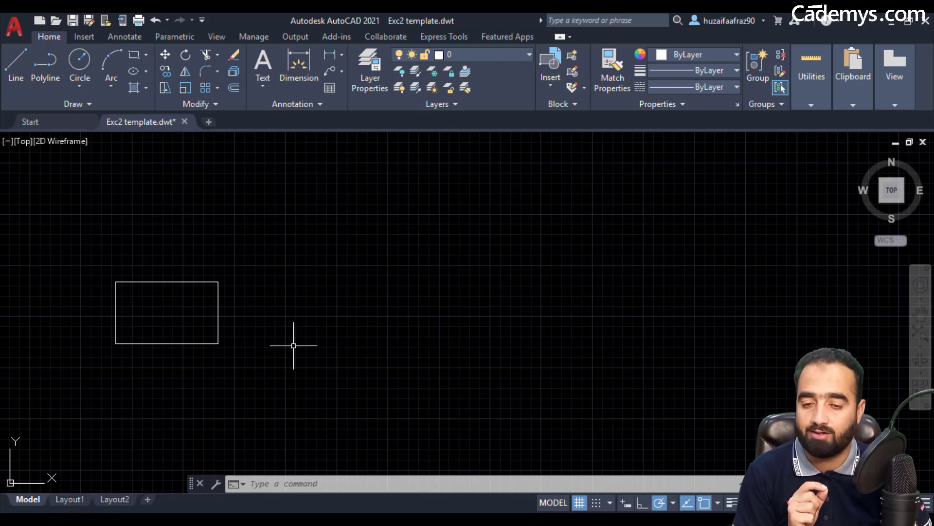
{"action": "left_click", "coordinate": [19, 60]}
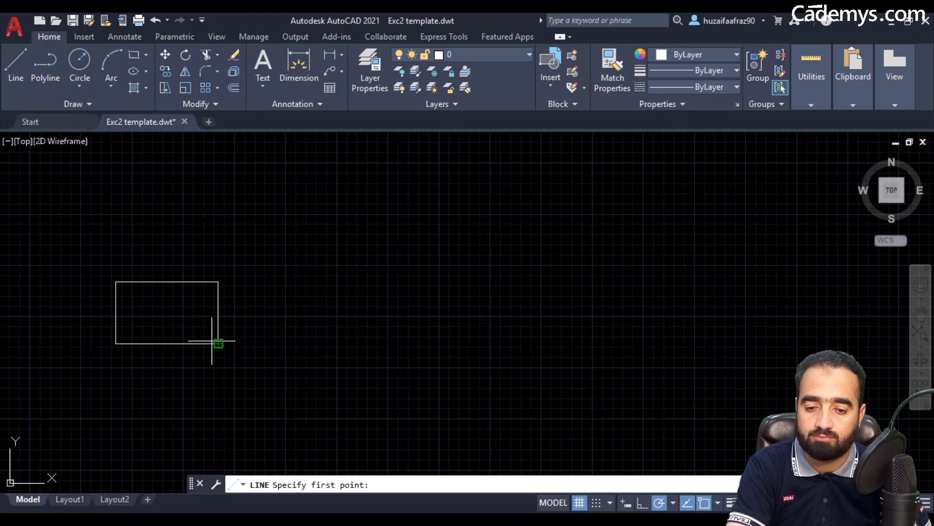
{"action": "left_click", "coordinate": [277, 344]}
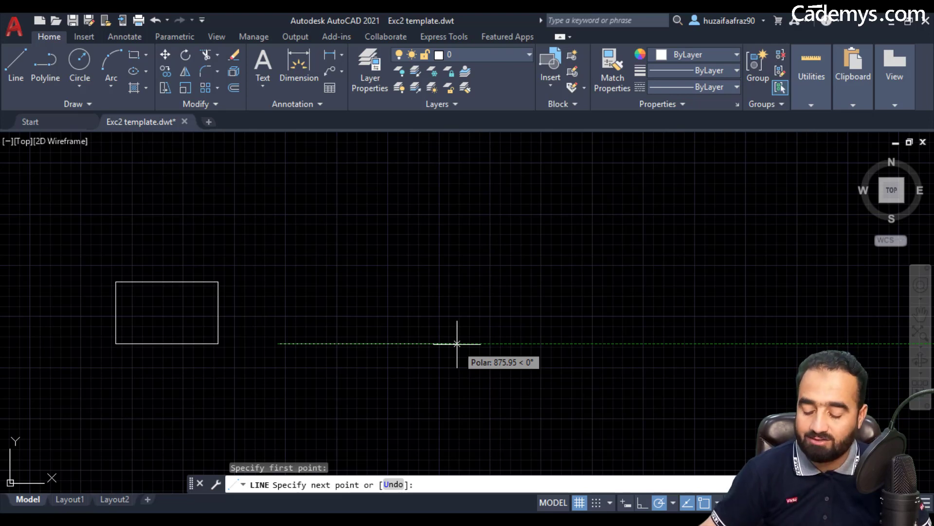
{"action": "key", "text": "F8"}
{"action": "type", "text": "@"}
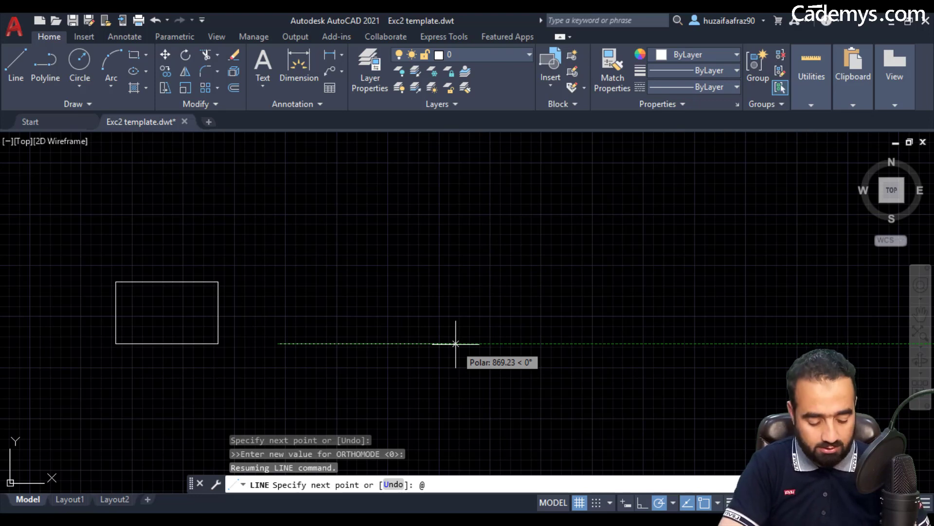
{"action": "type", "text": "500"}
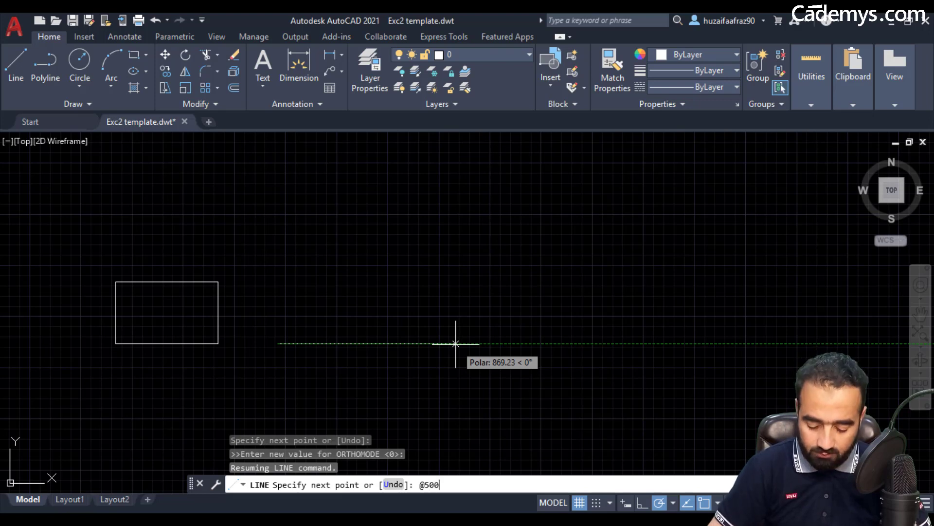
{"action": "type", "text": ",0"}
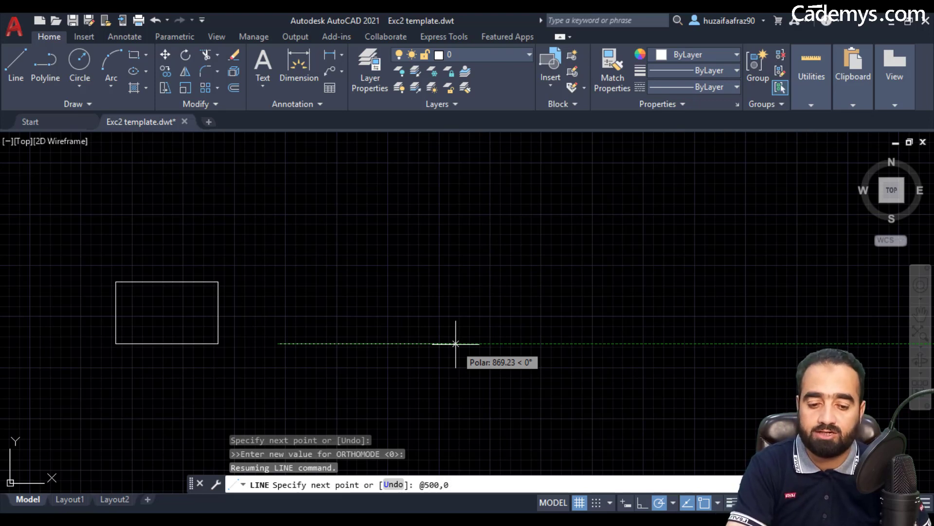
{"action": "key", "text": "Return"}
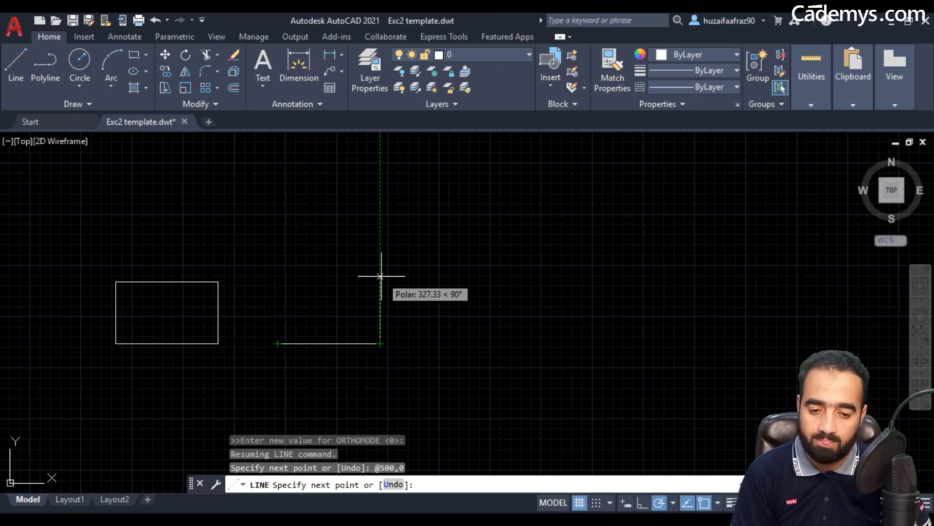
Step: Draw the second rectangle's right edge upward with relative coordinates @0,300
{"action": "type", "text": "@0"}
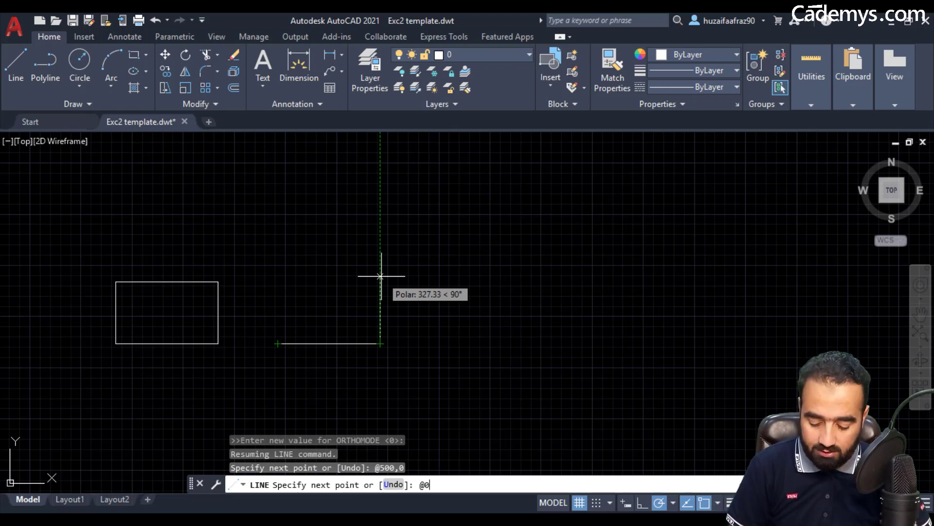
{"action": "type", "text": ",300"}
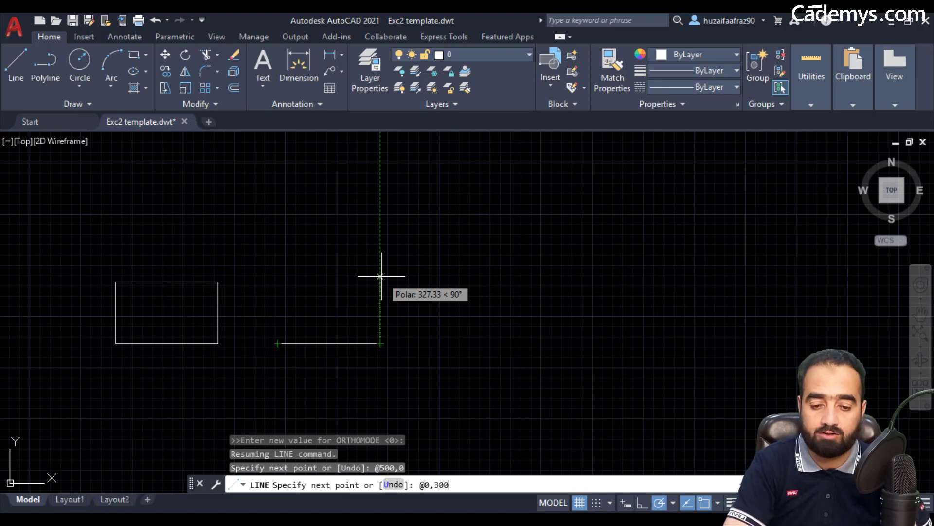
{"action": "key", "text": "Return"}
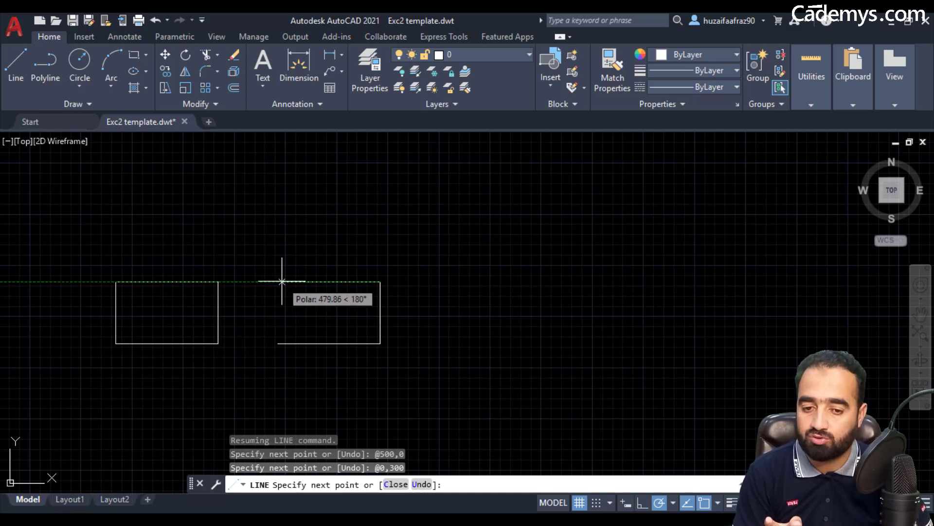
Step: Draw the second rectangle's upper edge to the left with relative coordinates @-500,0
{"action": "type", "text": "@"}
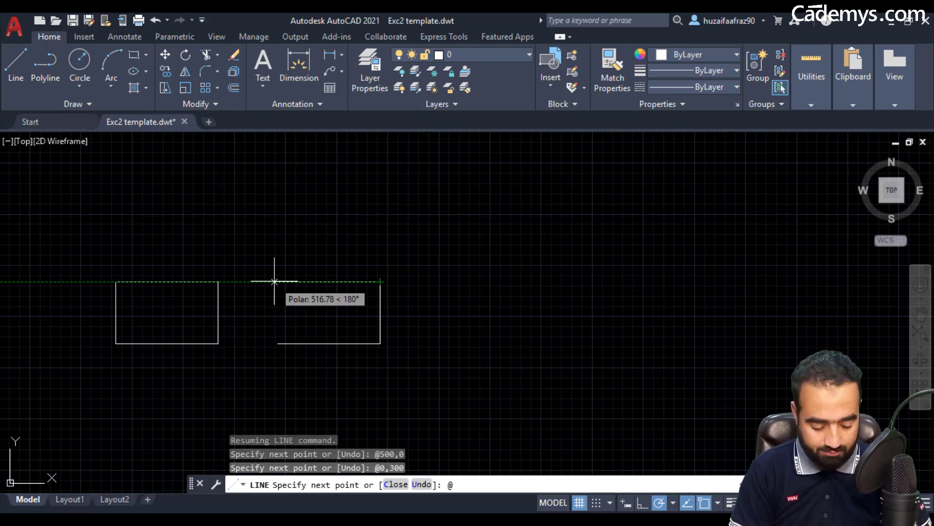
{"action": "type", "text": "-5"}
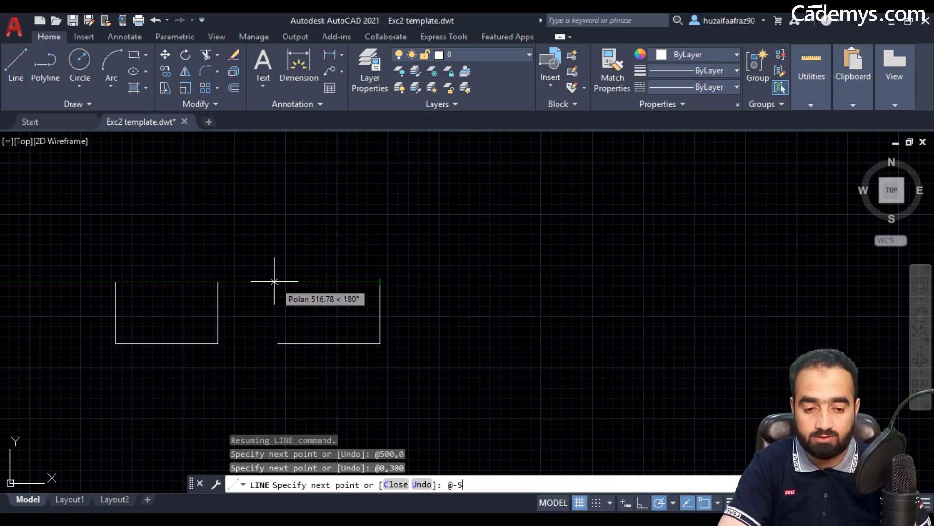
{"action": "type", "text": "00,"}
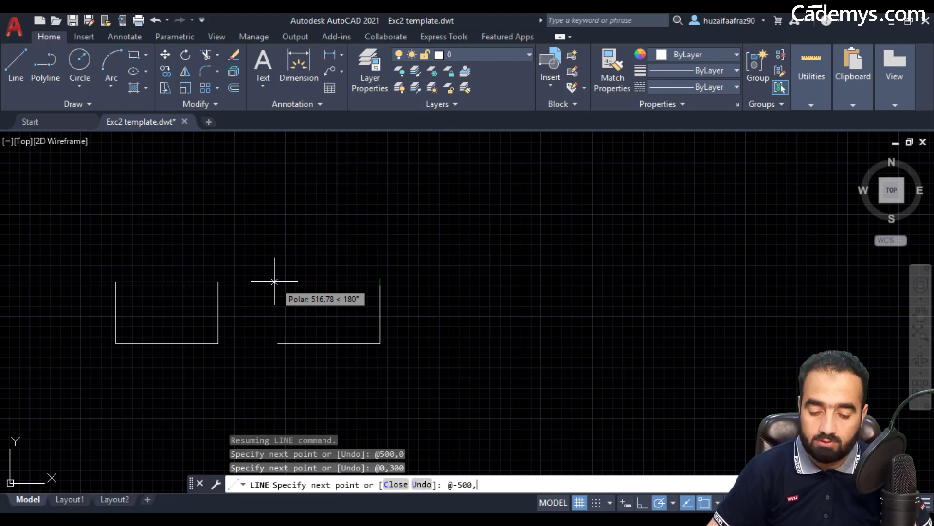
{"action": "type", "text": "0"}
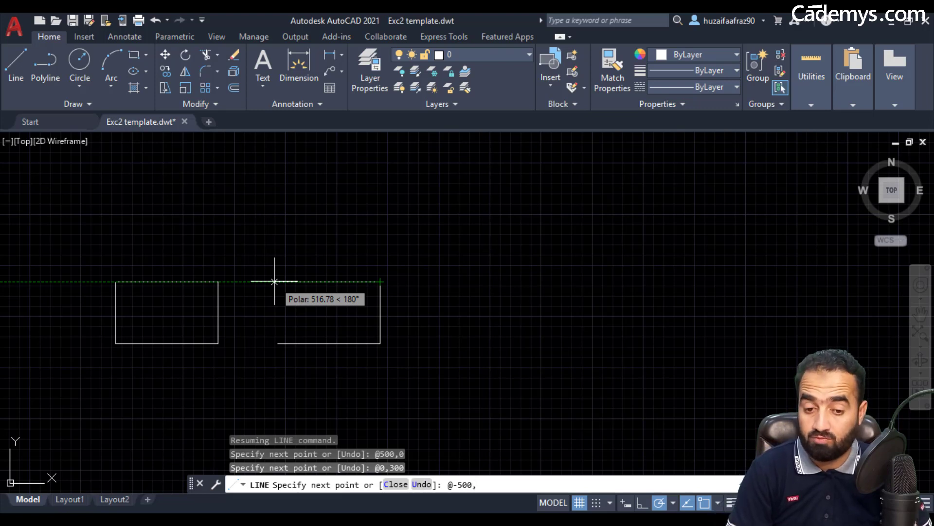
{"action": "key", "text": "Return"}
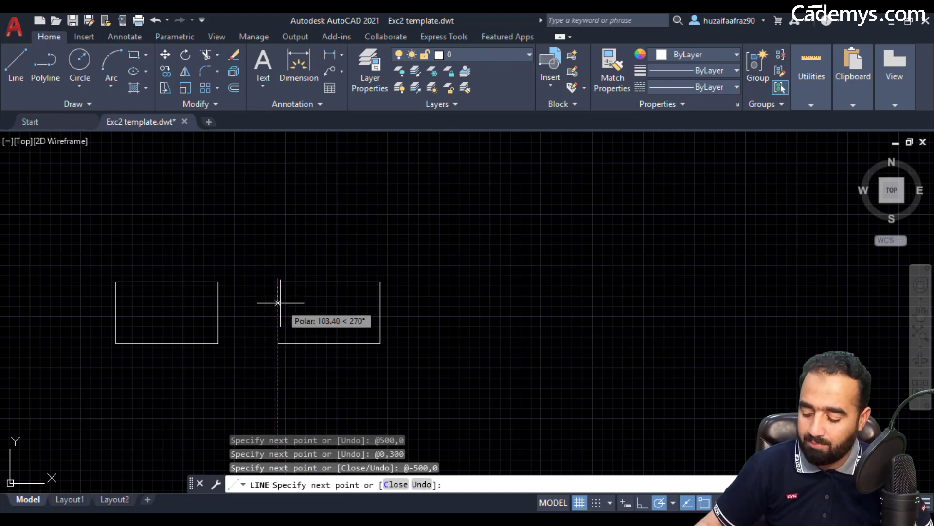
Step: Close the second rectangle with its left edge drawn downward by relative coordinates @0,-300, ending the Line command
{"action": "key", "text": "F8"}
{"action": "type", "text": "@"}
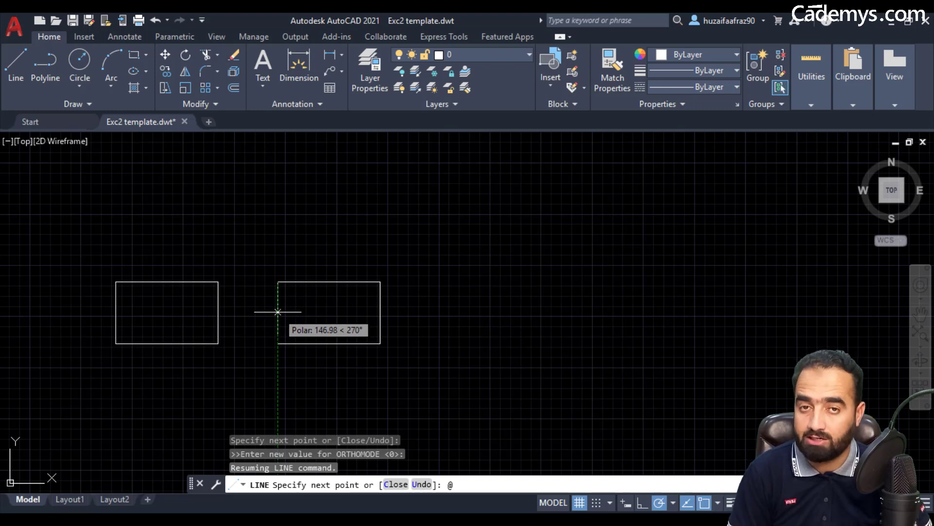
{"action": "type", "text": "0"}
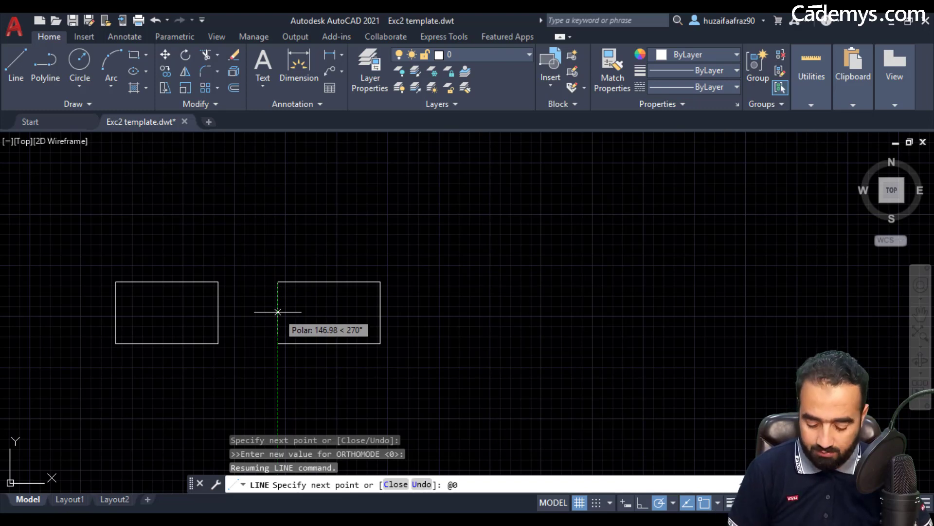
{"action": "type", "text": ",-300"}
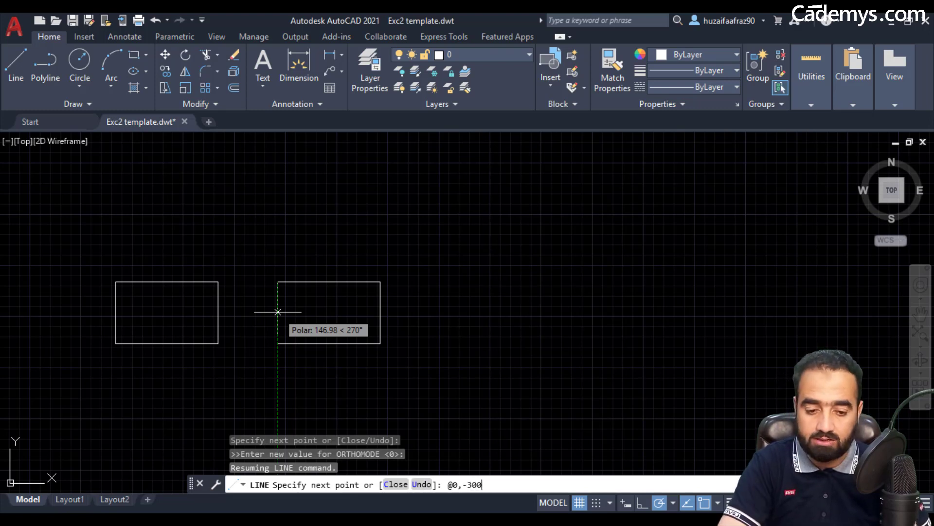
{"action": "key", "text": "Return"}
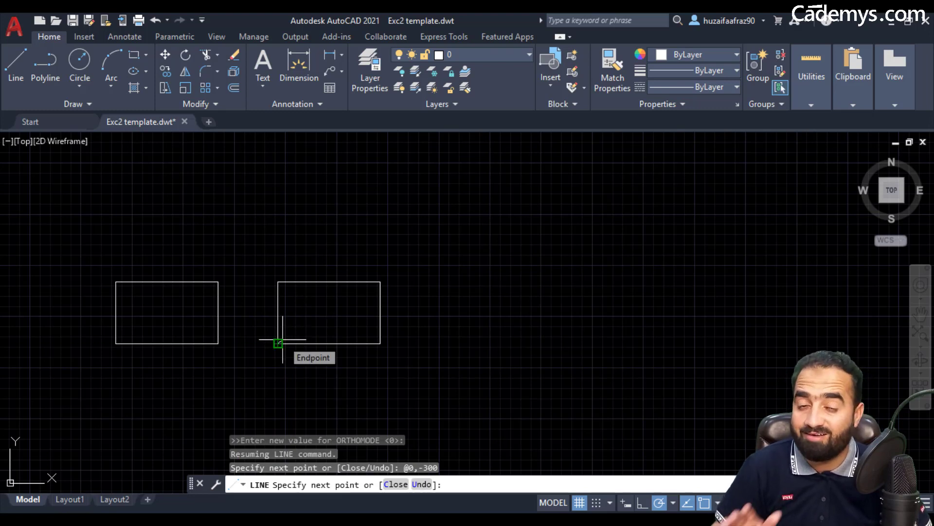
{"action": "key", "text": "Escape"}
Step: Draw a long horizontal line to the right of the second rectangle, level with its lower edge
{"action": "scroll", "coordinate": [332, 331], "scroll_direction": "up", "scroll_amount": 4}
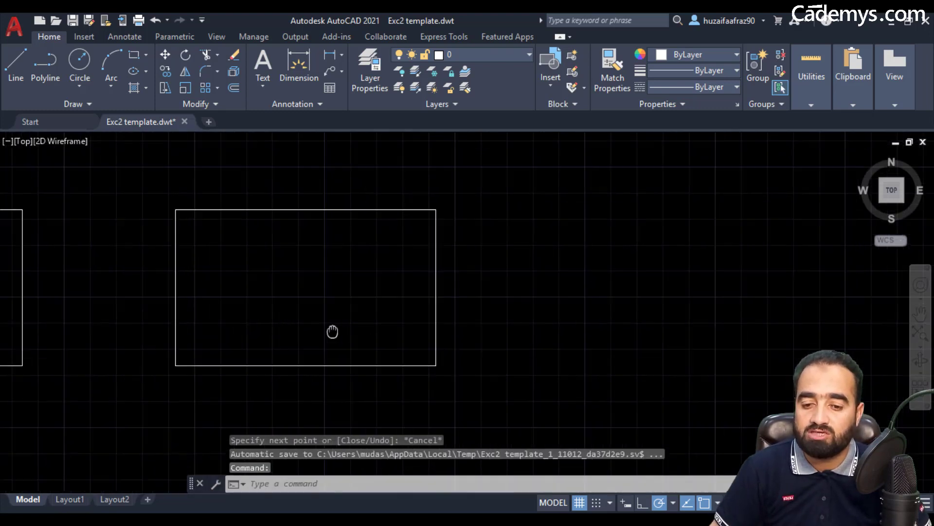
{"action": "middle_click_drag", "start_coordinate": [332, 331], "coordinate": [288, 333]}
{"action": "scroll", "coordinate": [217, 340], "scroll_direction": "down", "scroll_amount": 6}
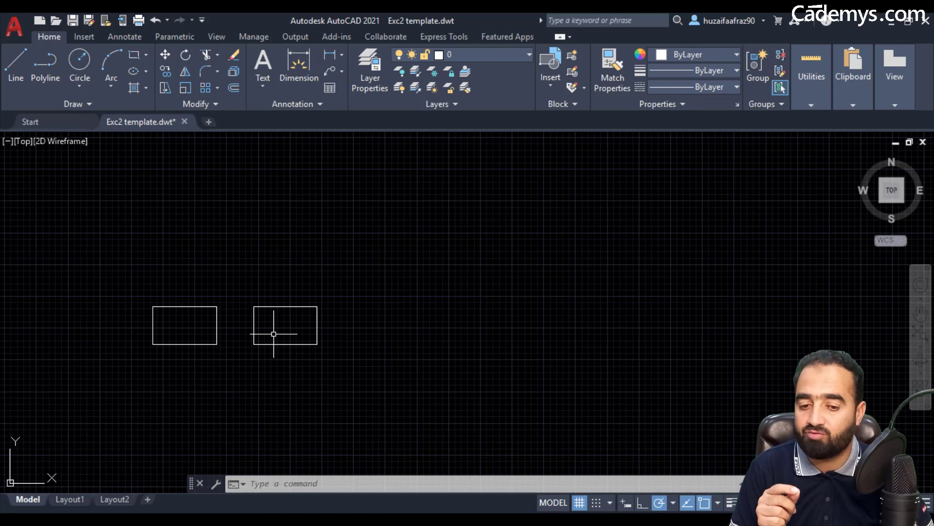
{"action": "middle_click_drag", "start_coordinate": [364, 371], "coordinate": [396, 355]}
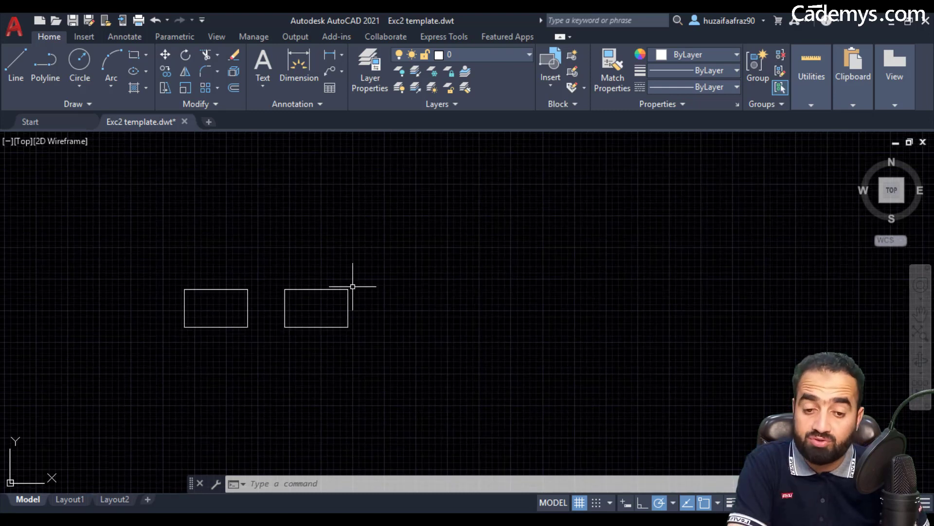
{"action": "middle_click_drag", "start_coordinate": [410, 317], "coordinate": [407, 318]}
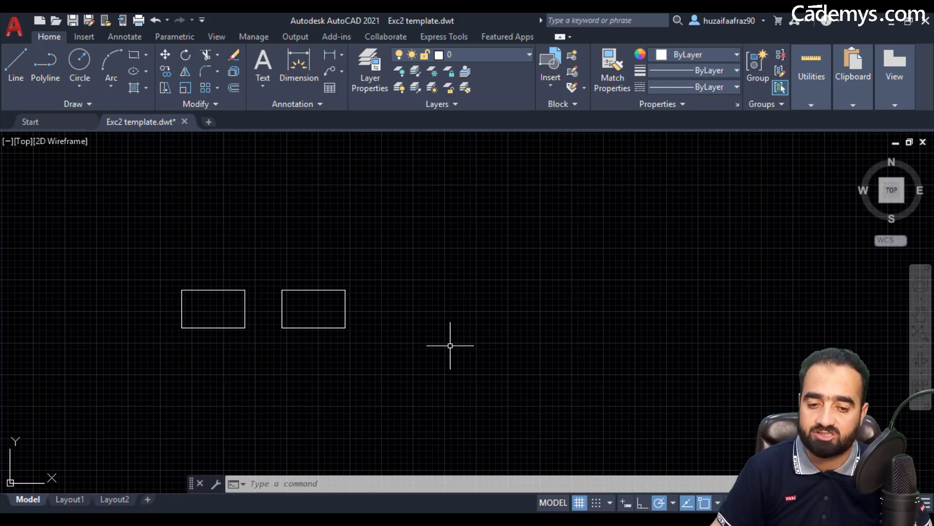
{"action": "middle_click_drag", "start_coordinate": [313, 303], "coordinate": [313, 311]}
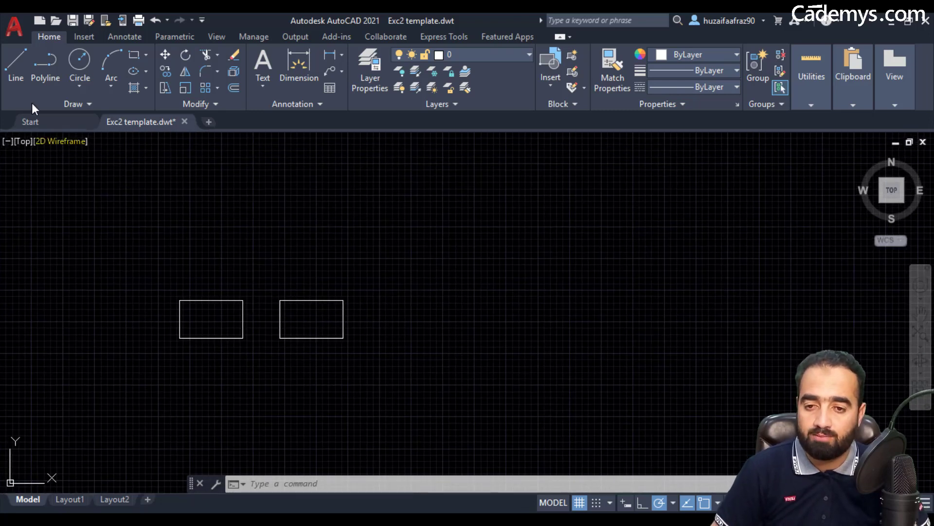
{"action": "left_click", "coordinate": [16, 63]}
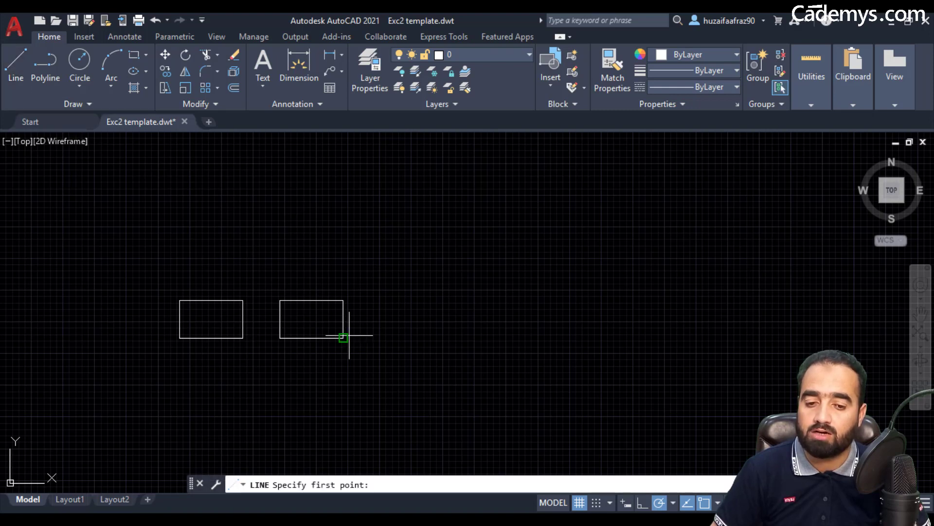
{"action": "left_click", "coordinate": [372, 338]}
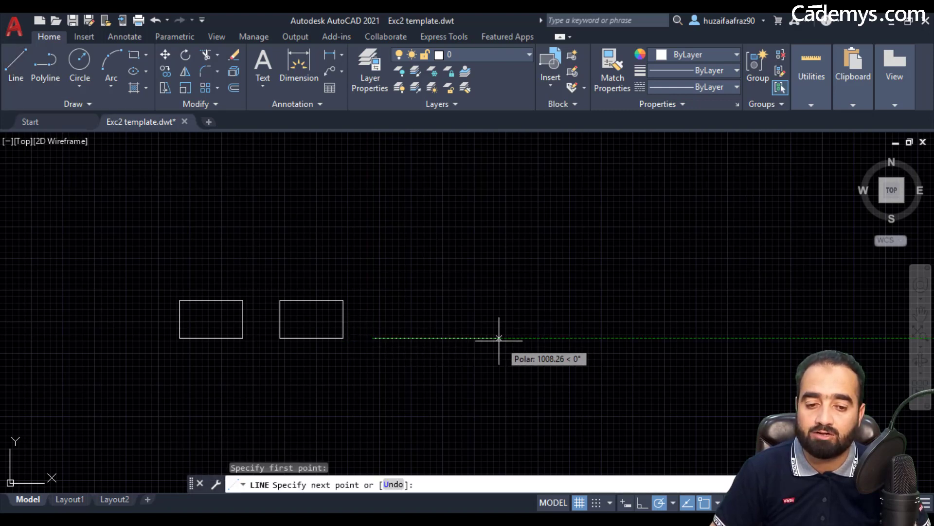
{"action": "left_click", "coordinate": [632, 335]}
{"action": "key", "text": "Escape"}
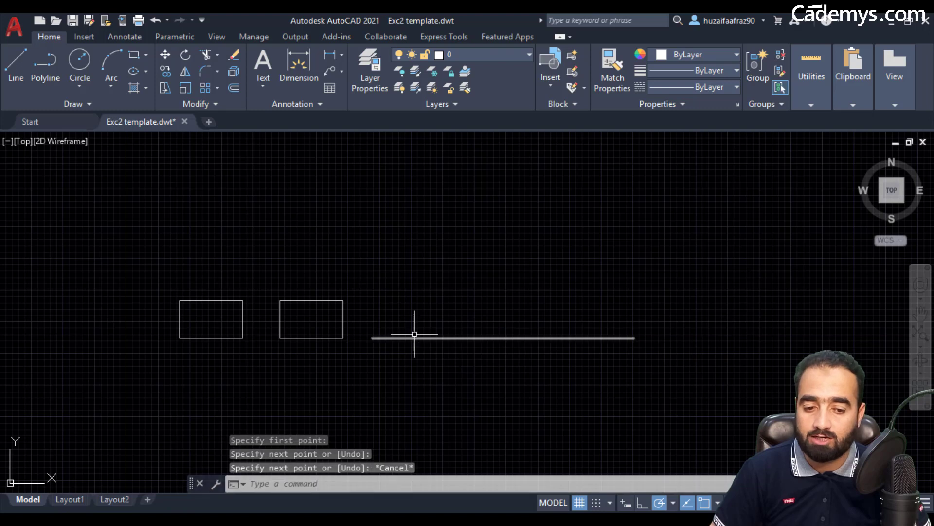
Step: Draw a 300-unit line from the horizontal line's left endpoint, using the angle override <45
{"action": "scroll", "coordinate": [396, 337], "scroll_direction": "up", "scroll_amount": 2}
{"action": "middle_click_drag", "start_coordinate": [397, 337], "coordinate": [372, 319]}
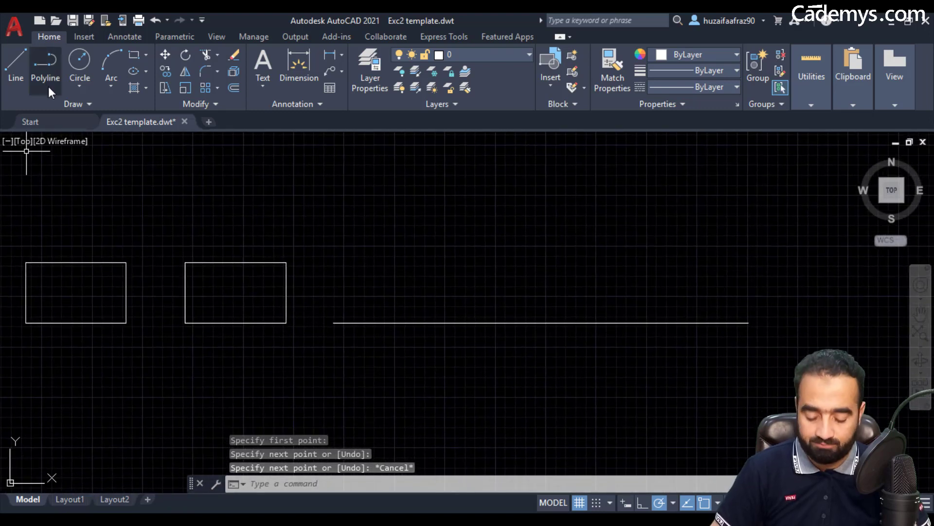
{"action": "type", "text": "l"}
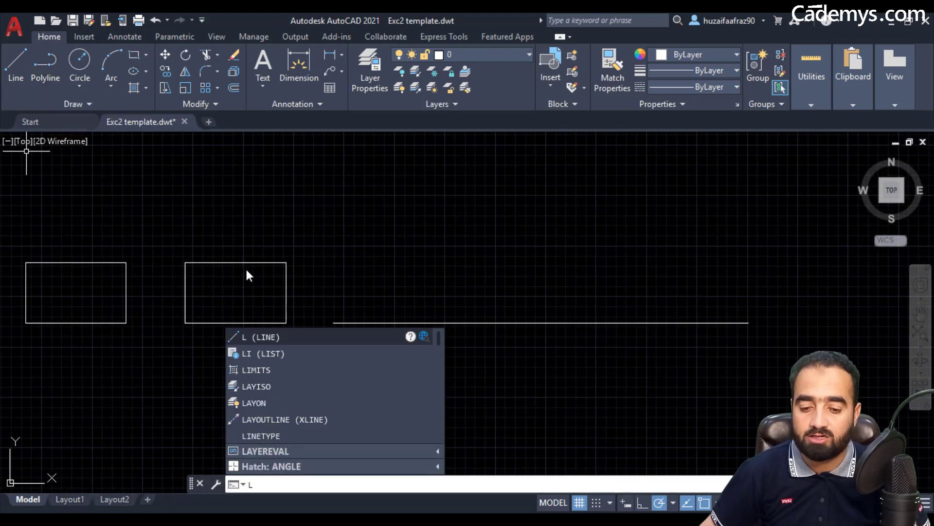
{"action": "key", "text": "Return"}
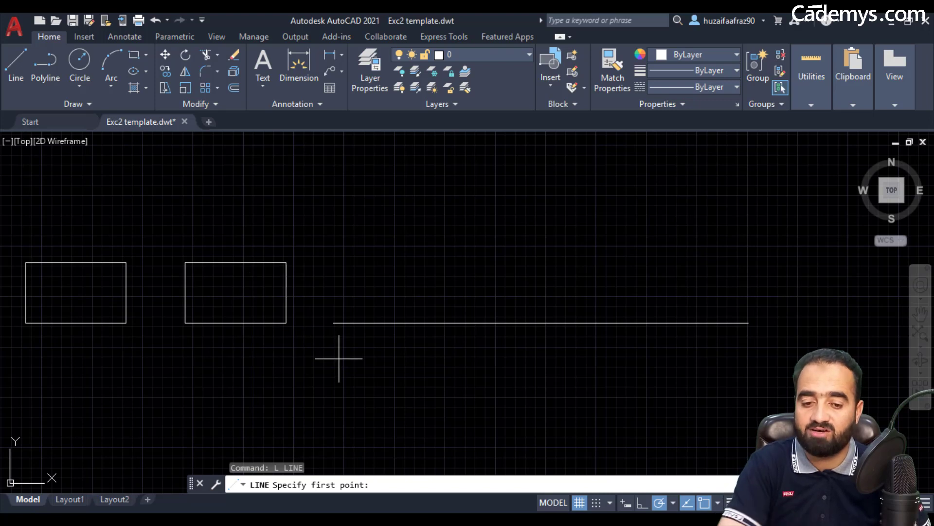
{"action": "left_click", "coordinate": [333, 322]}
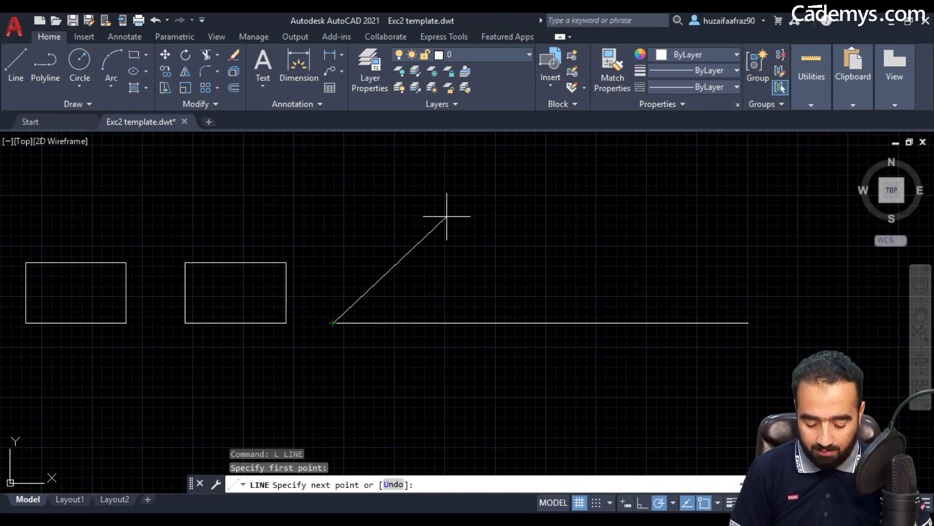
{"action": "key", "text": "F8"}
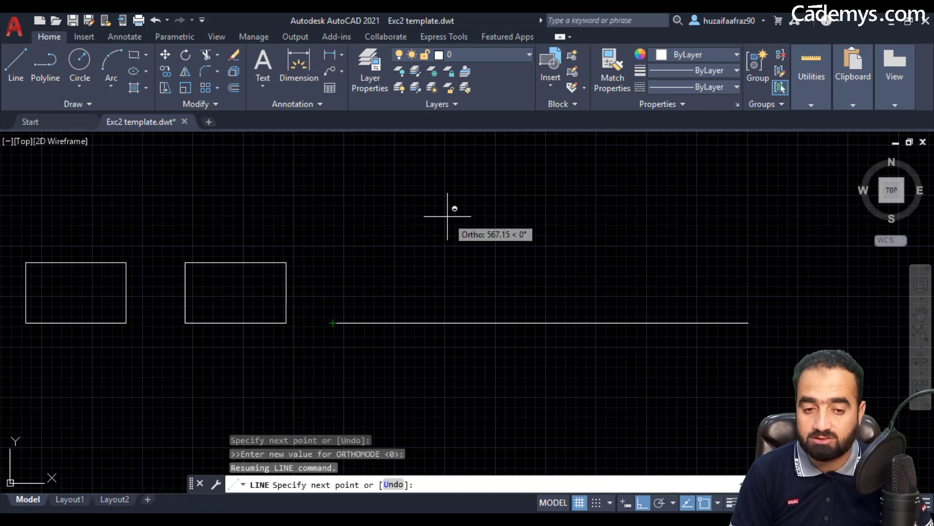
{"action": "key", "text": "F10"}
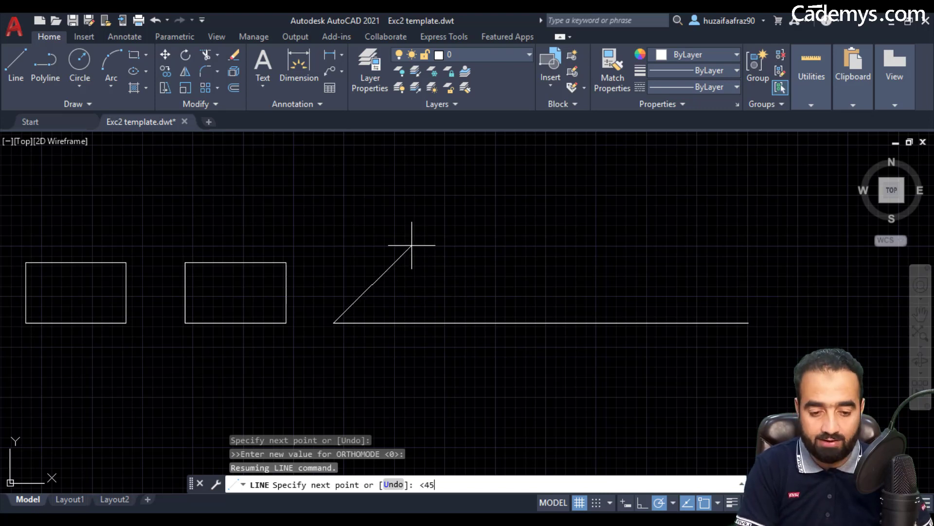
{"action": "key", "text": "Return"}
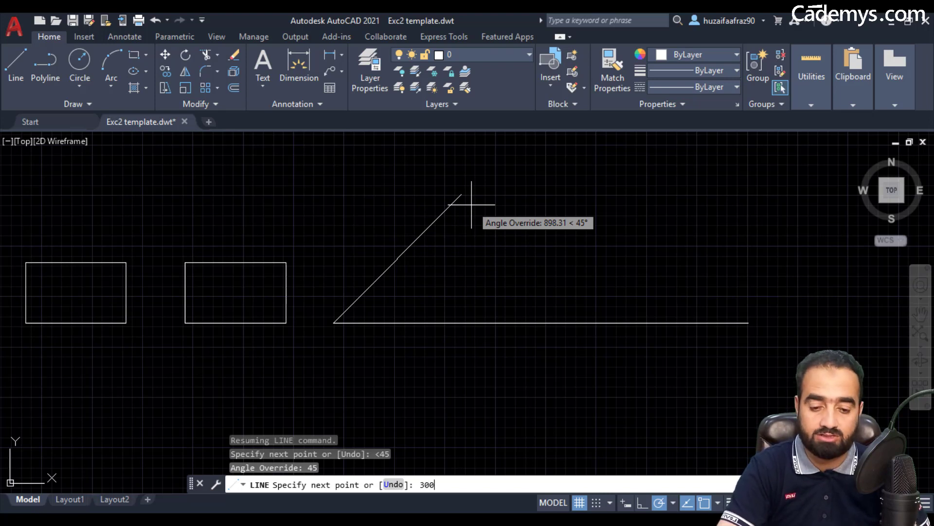
{"action": "key", "text": "Return"}
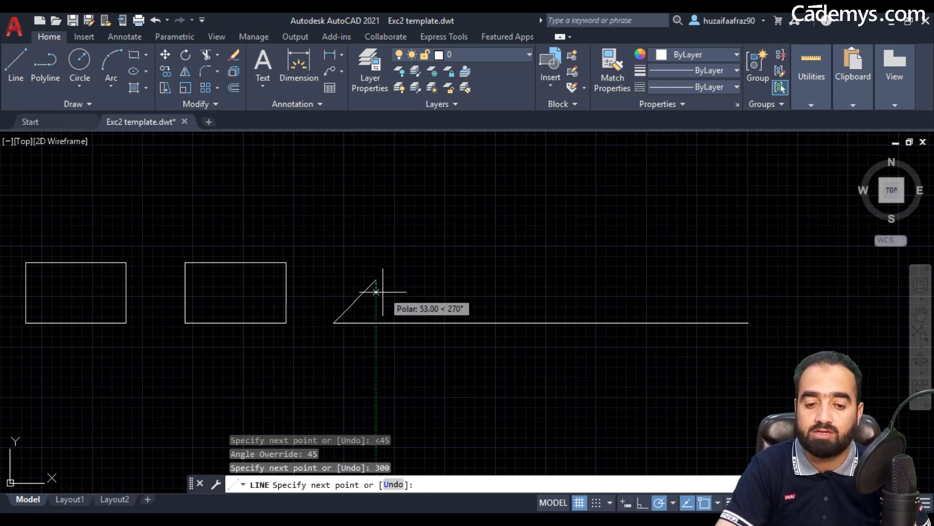
{"action": "scroll", "coordinate": [372, 305], "scroll_direction": "up", "scroll_amount": 6}
{"action": "key", "text": "Escape"}
Step: Draw a 300-unit line from the horizontal line's left endpoint with the angle override <-45
{"action": "scroll", "coordinate": [372, 304], "scroll_direction": "down", "scroll_amount": 3}
{"action": "middle_click_drag", "start_coordinate": [372, 303], "coordinate": [384, 286]}
{"action": "middle_click_drag", "start_coordinate": [359, 338], "coordinate": [354, 286]}
{"action": "scroll", "coordinate": [380, 302], "scroll_direction": "down", "scroll_amount": 1}
{"action": "scroll", "coordinate": [380, 302], "scroll_direction": "down", "scroll_amount": 4}
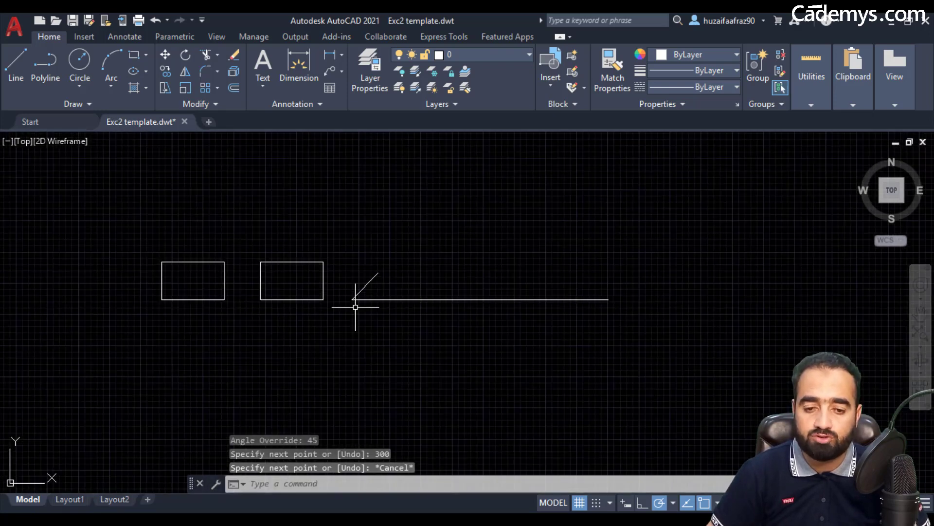
{"action": "scroll", "coordinate": [362, 292], "scroll_direction": "up", "scroll_amount": 4}
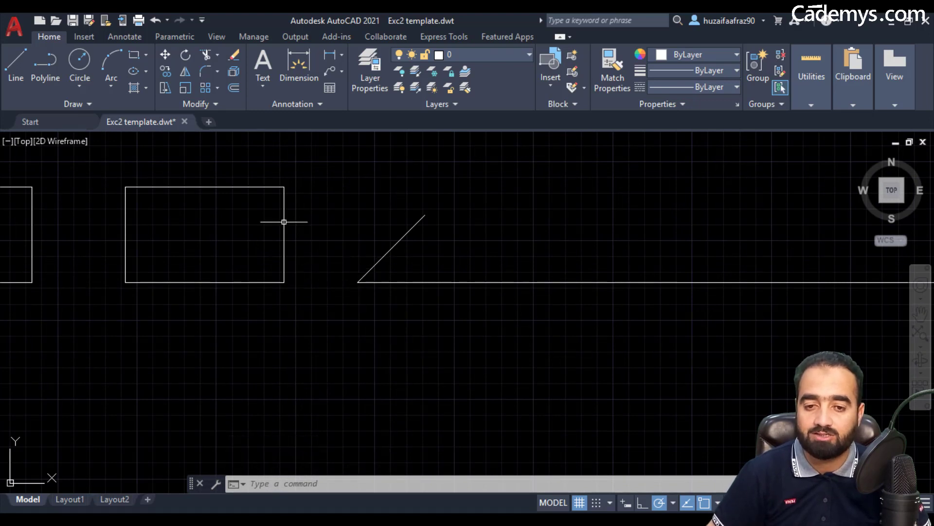
{"action": "left_click", "coordinate": [16, 66]}
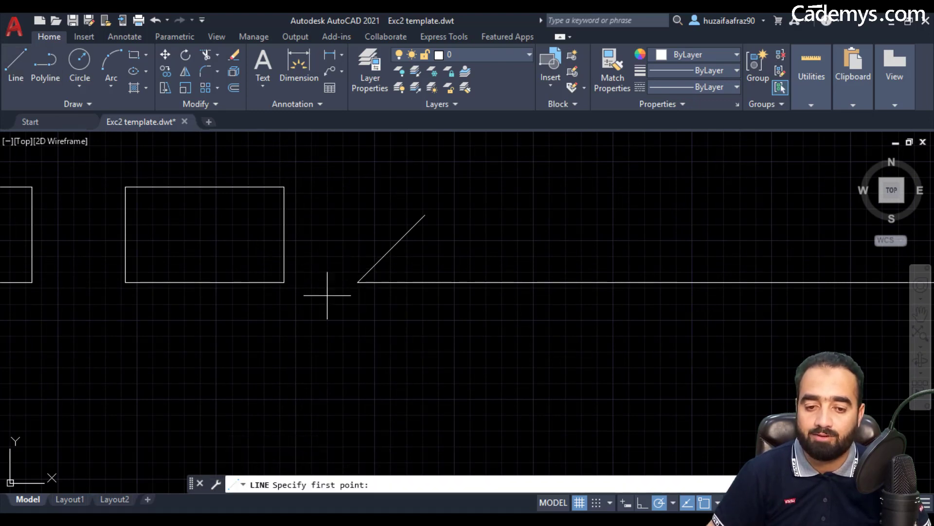
{"action": "left_click", "coordinate": [359, 281]}
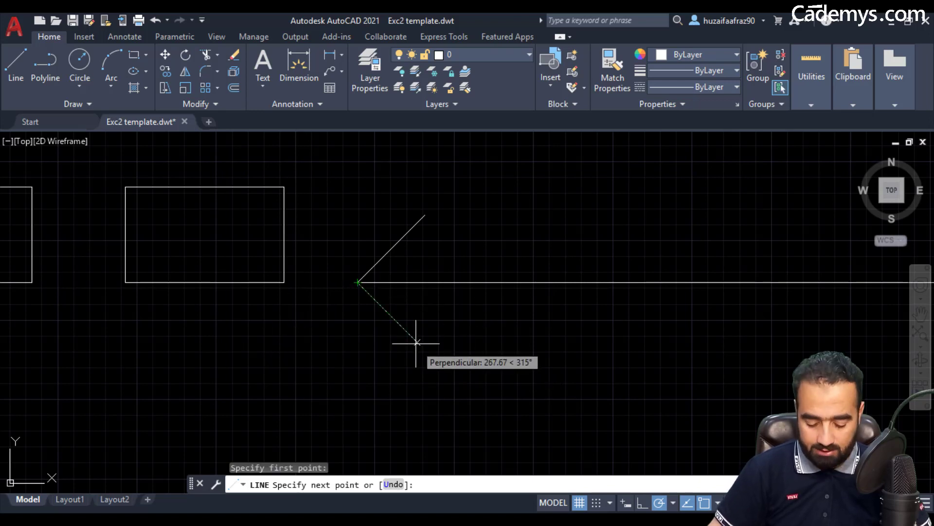
{"action": "type", "text": "<"}
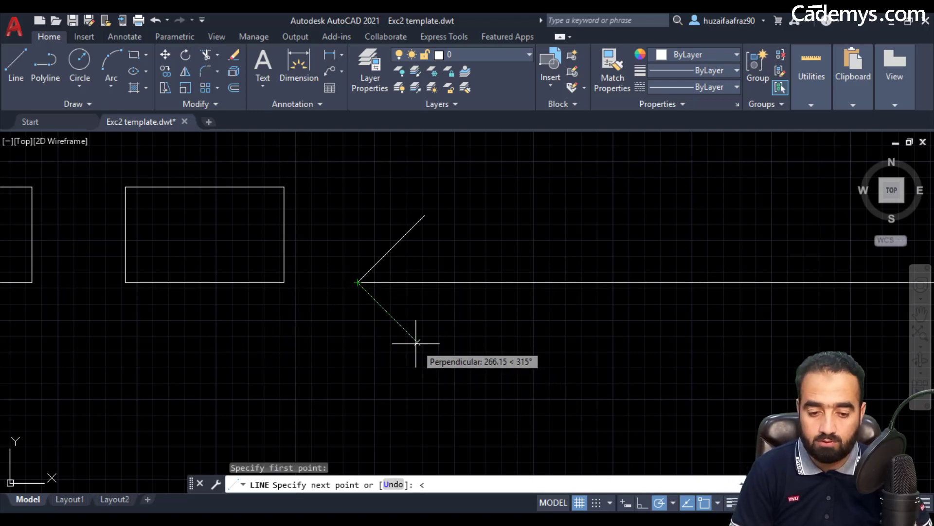
{"action": "type", "text": "-"}
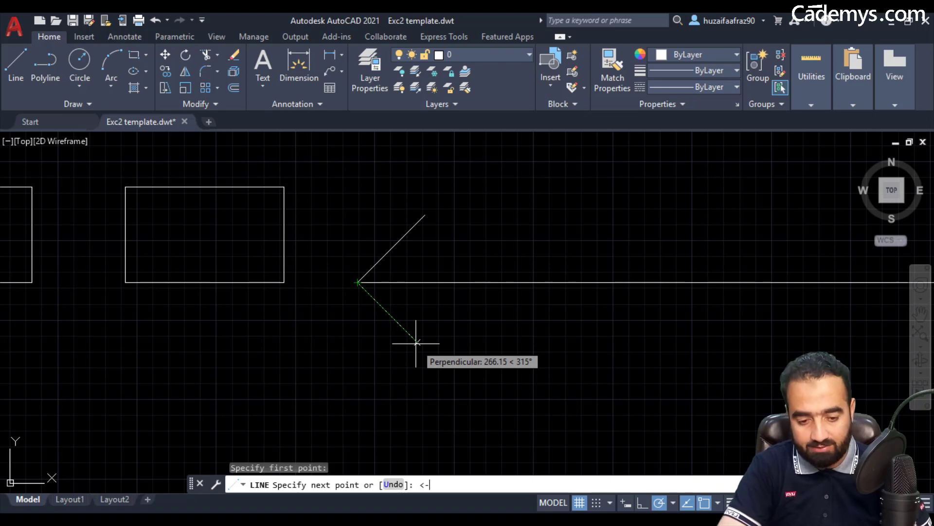
{"action": "type", "text": "45"}
{"action": "key", "text": "Return"}
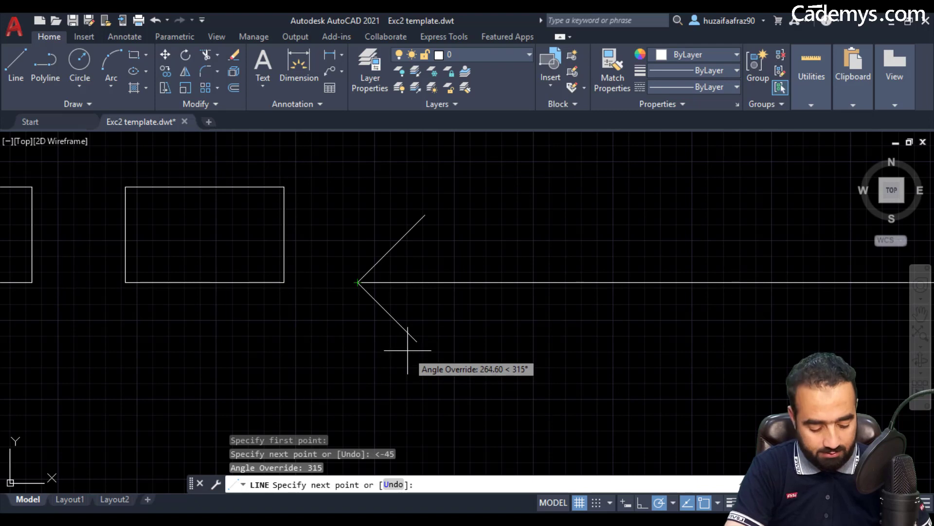
{"action": "type", "text": "300"}
{"action": "key", "text": "Return"}
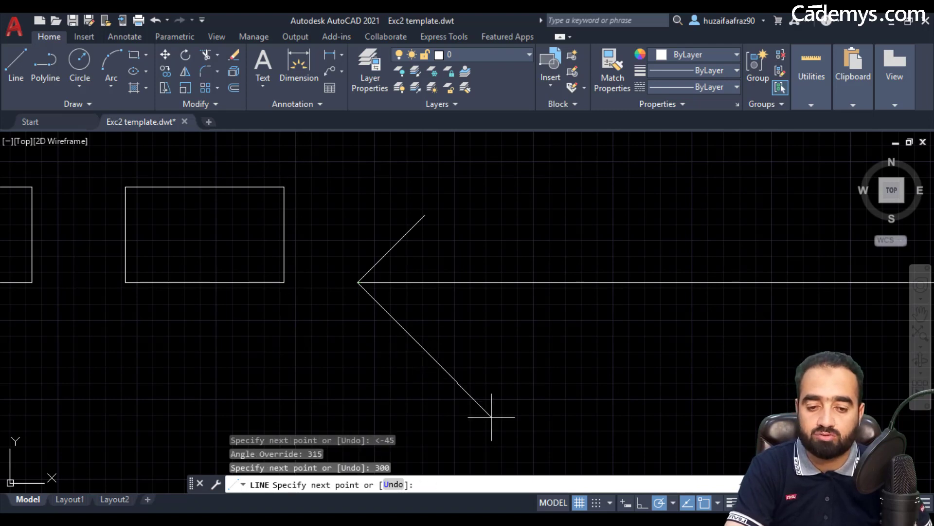
Step: Continue the line to the upper diagonal's free end to close the triangle, ending the Line command
{"action": "left_click", "coordinate": [425, 214]}
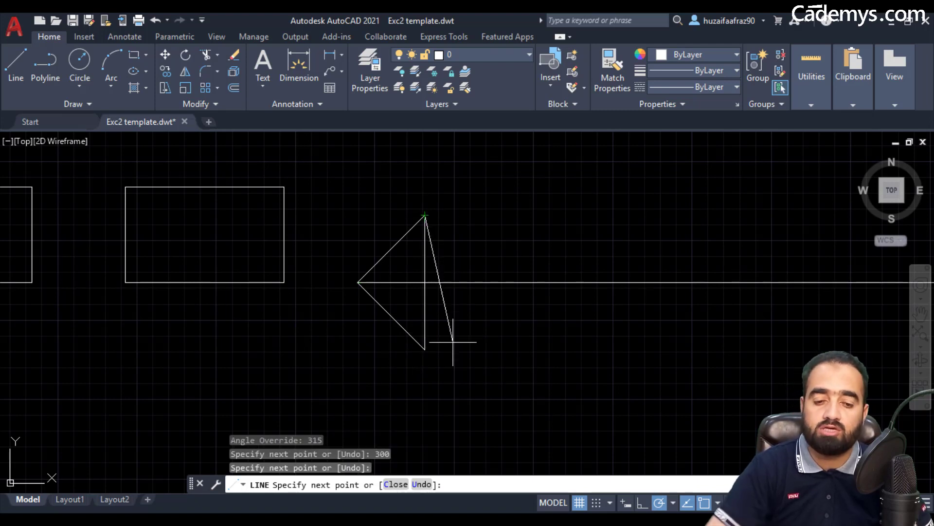
{"action": "key", "text": "Escape"}
{"action": "scroll", "coordinate": [504, 367], "scroll_direction": "down", "scroll_amount": 4}
{"action": "middle_click_drag", "start_coordinate": [504, 367], "coordinate": [435, 327]}
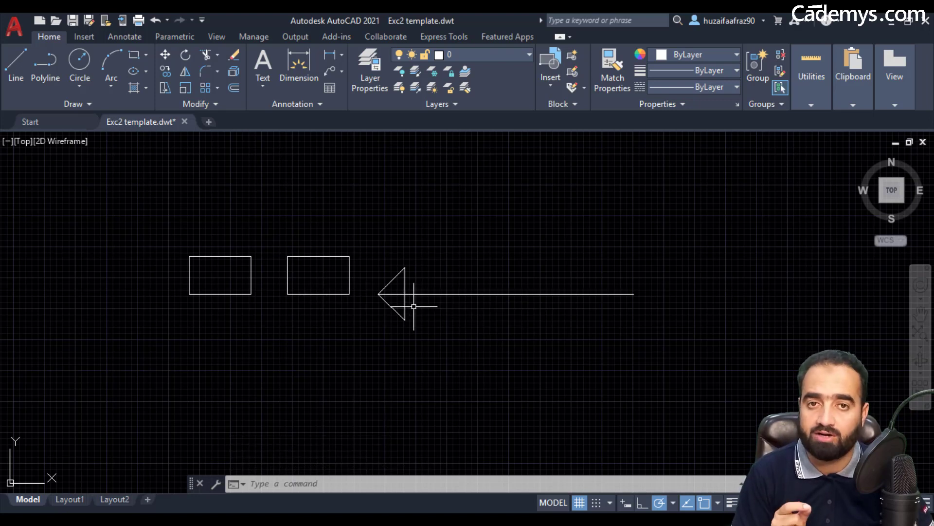
Step: Select both rectangles, the triangle and the horizontal line with a selection window
{"action": "scroll", "coordinate": [417, 307], "scroll_direction": "down", "scroll_amount": 2}
{"action": "left_click", "coordinate": [169, 377]}
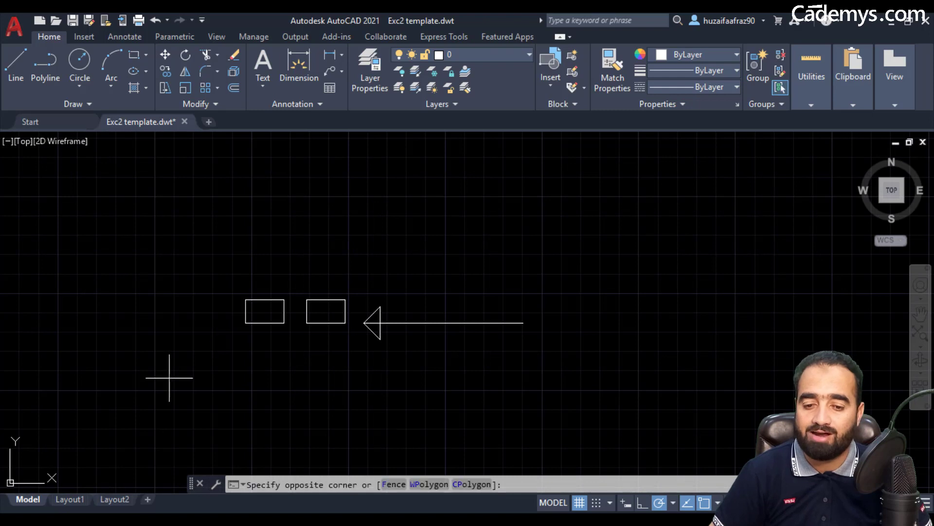
{"action": "left_click", "coordinate": [592, 242]}
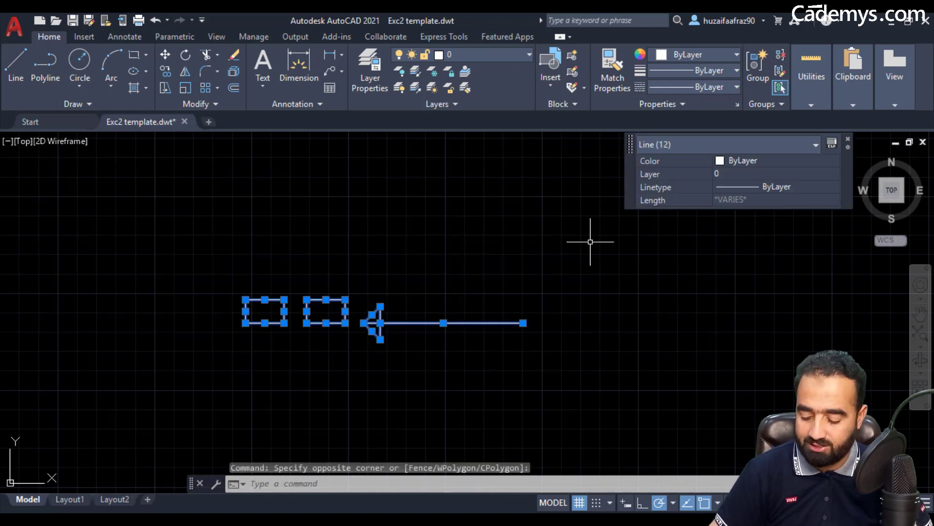
{"action": "type", "text": "e"}
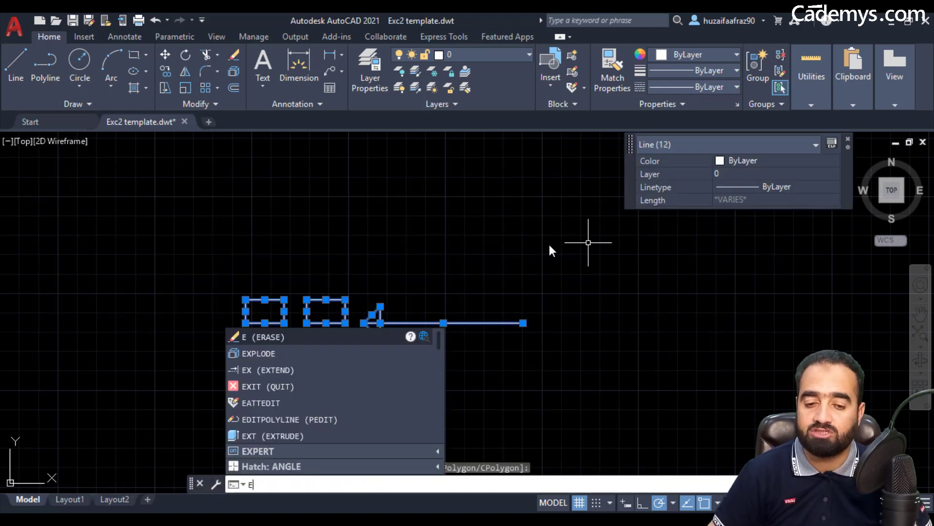
{"action": "key", "text": "BackSpace"}
{"action": "middle_click_drag", "start_coordinate": [565, 280], "coordinate": [555, 279]}
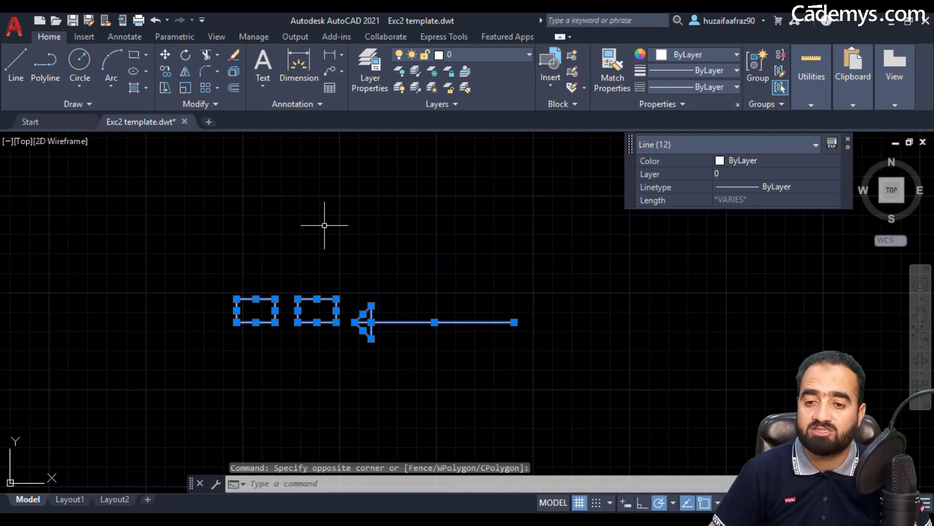
Step: Review the available Circle creation methods and close the Quick Properties palette of the selected lines
{"action": "left_click", "coordinate": [86, 84]}
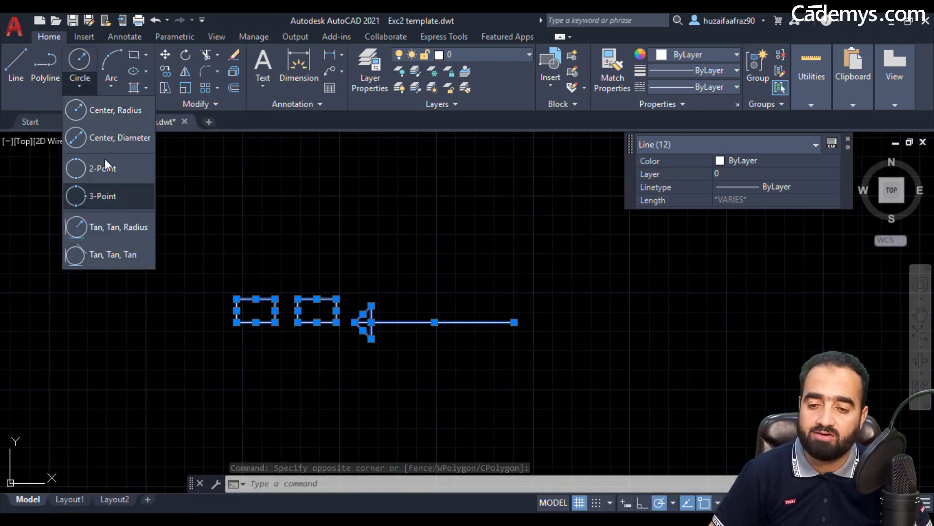
{"action": "left_click", "coordinate": [80, 89]}
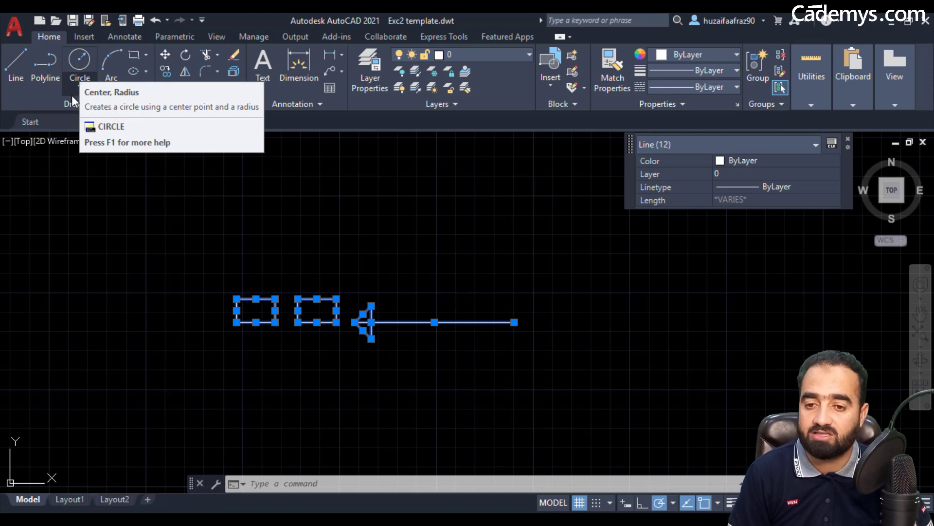
{"action": "left_click", "coordinate": [73, 92]}
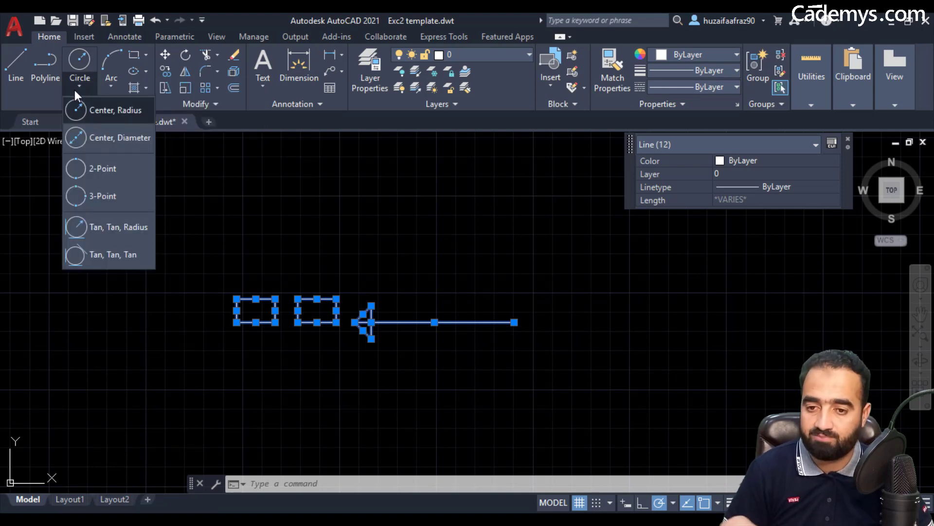
{"action": "left_click", "coordinate": [75, 94]}
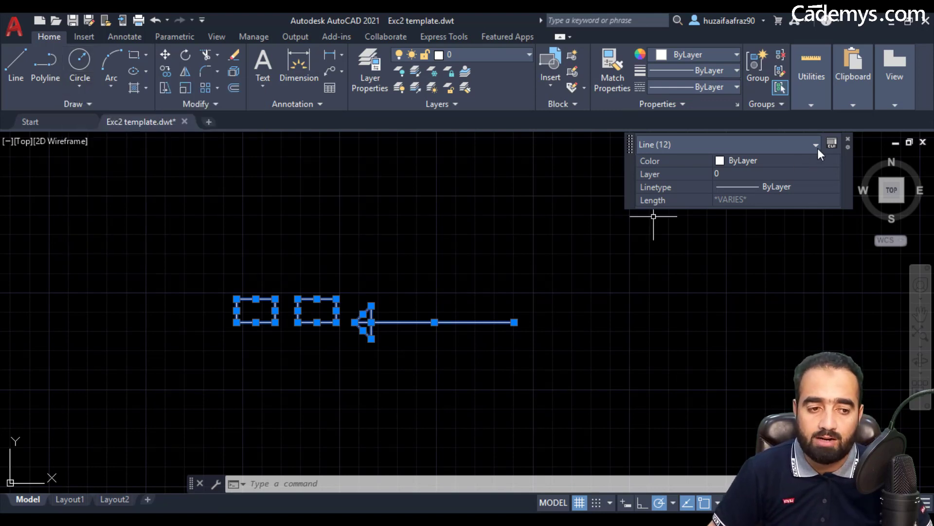
{"action": "left_click", "coordinate": [848, 140]}
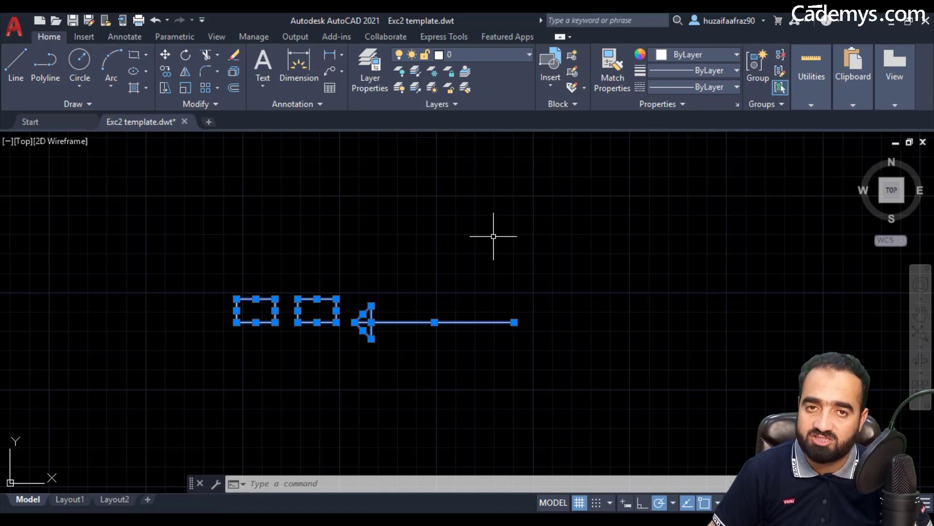